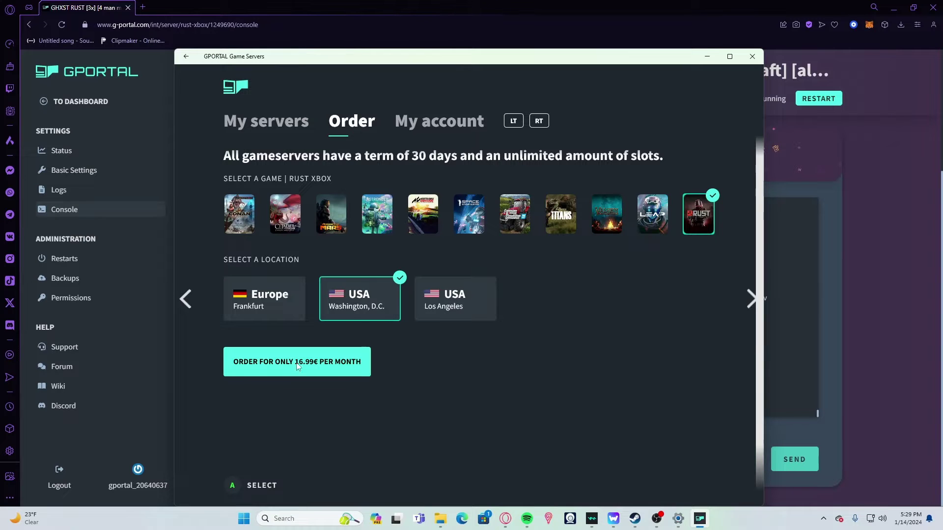
Minimize the Game Servers app, restore it to My servers, then minimize it again
left_click(707, 57)
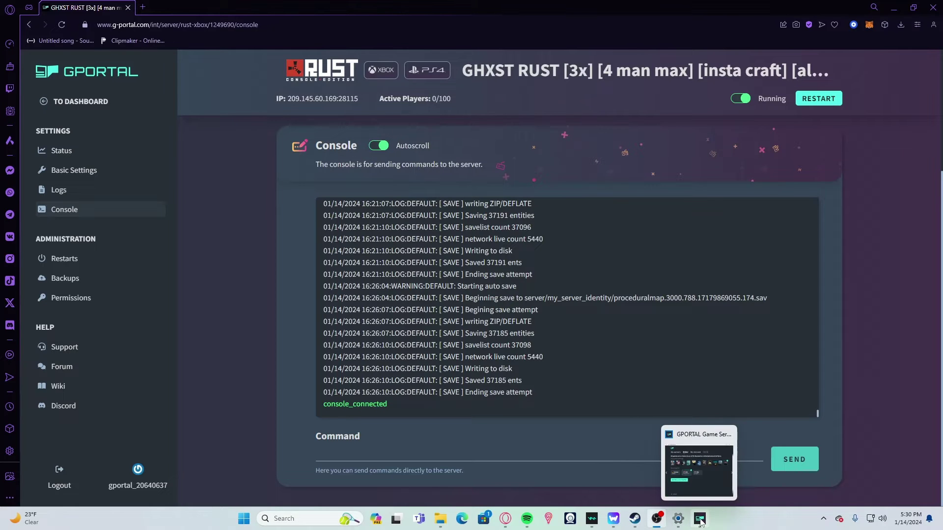
left_click(673, 467)
left_click(281, 119)
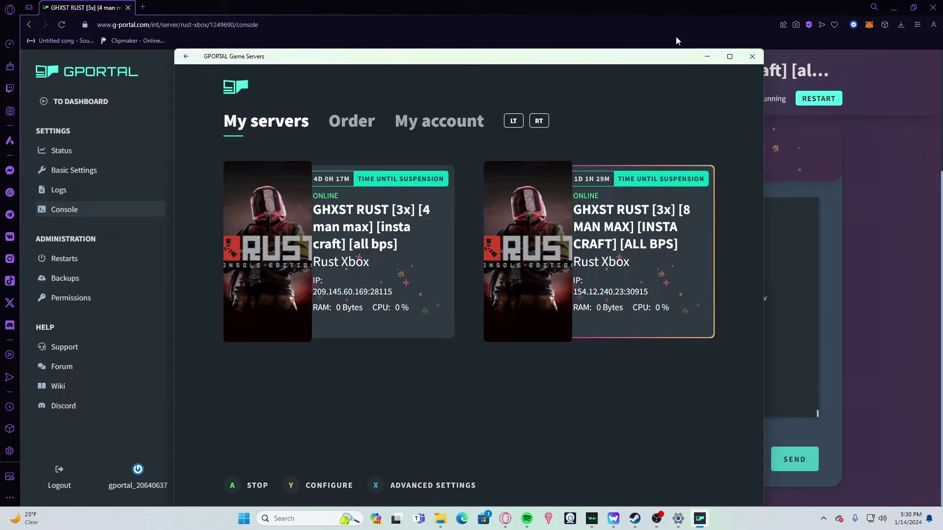
left_click(707, 56)
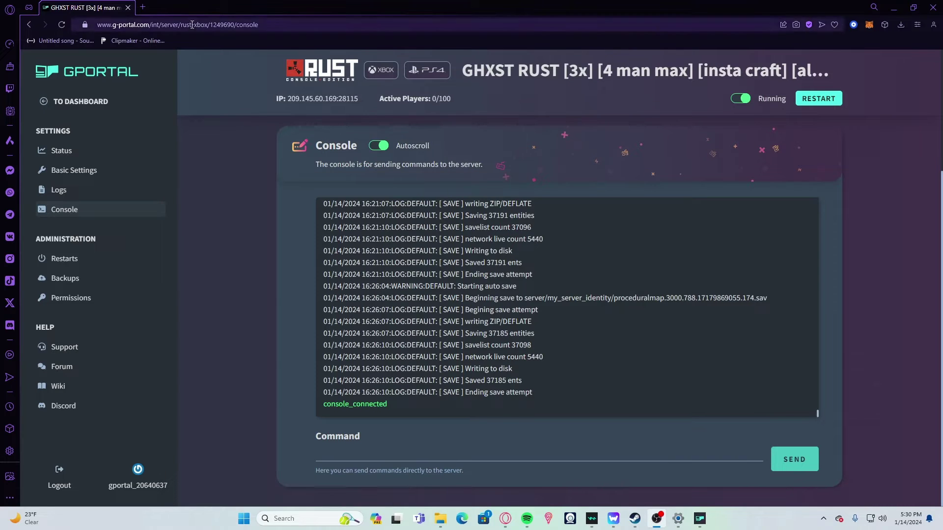
Search Google for 'gportal' in a new tab and open the official GPORTAL site
left_click(149, 9)
type("gportal")
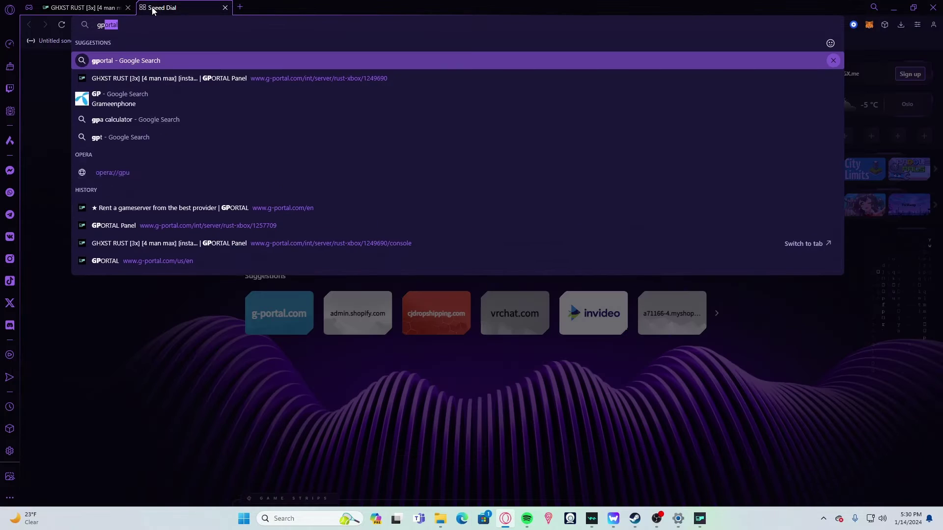
key("Return")
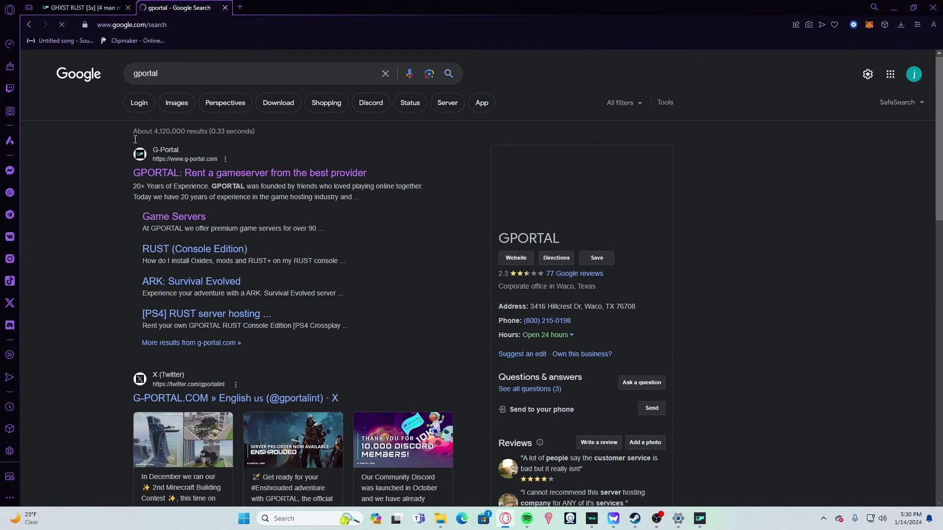
left_click(340, 175)
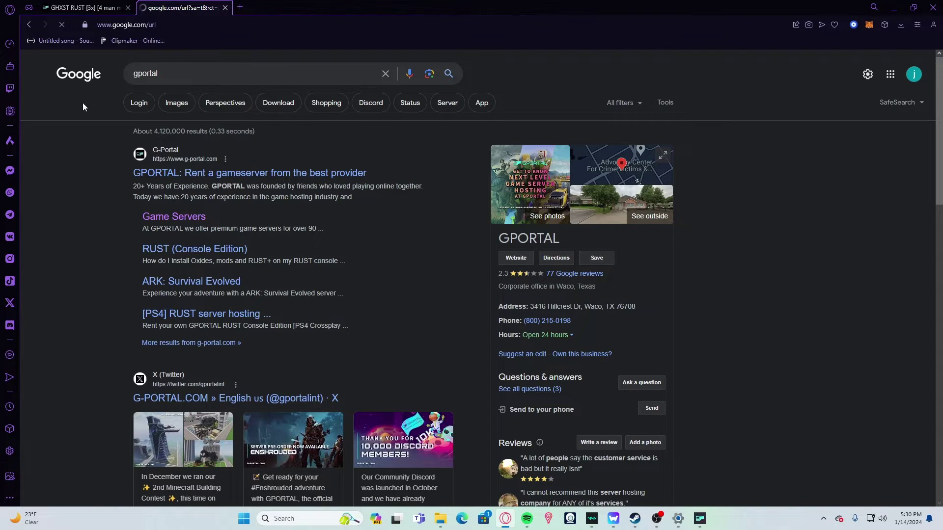
Close the search tab, go via the dashboard and Home to My Servers, and open the 4 man max Rust Xbox server
left_click(225, 7)
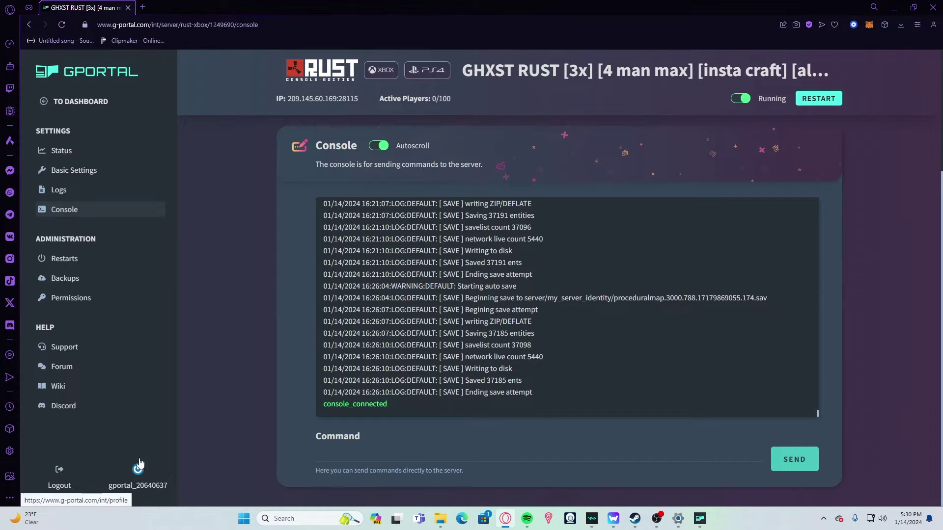
left_click(63, 106)
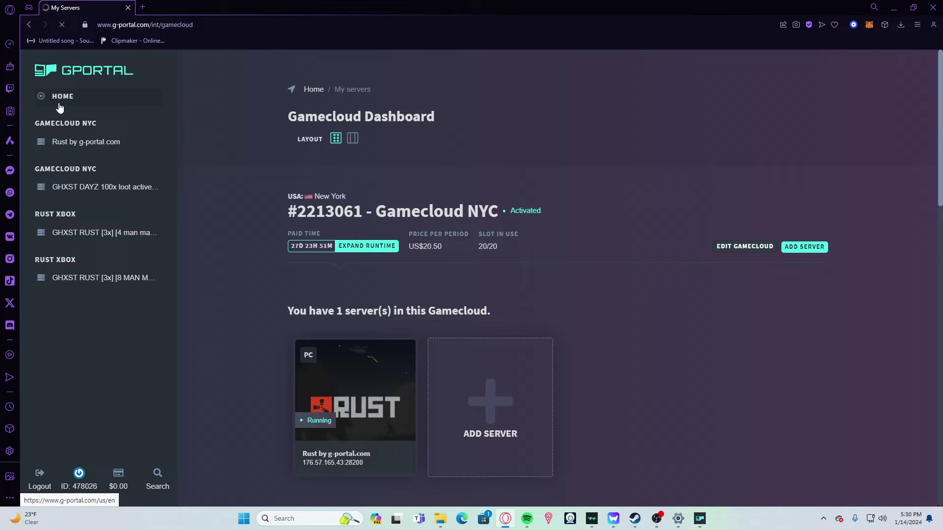
left_click(61, 107)
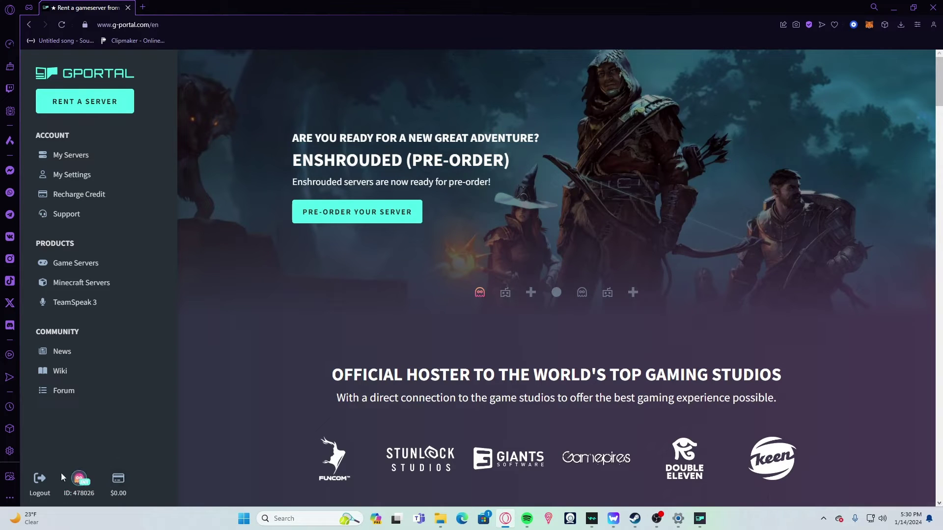
left_click(71, 154)
scroll(420, 312, "down", 10)
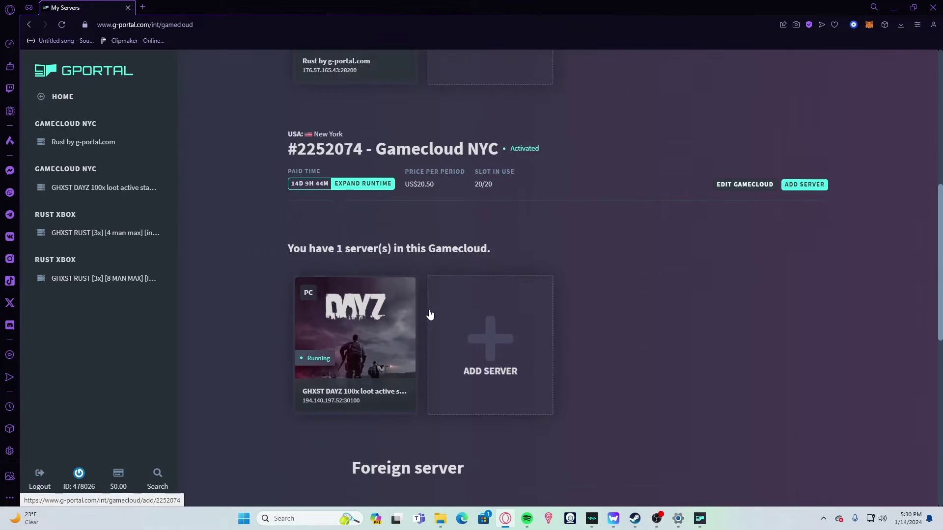
scroll(425, 318, "down", 2)
left_click(393, 373)
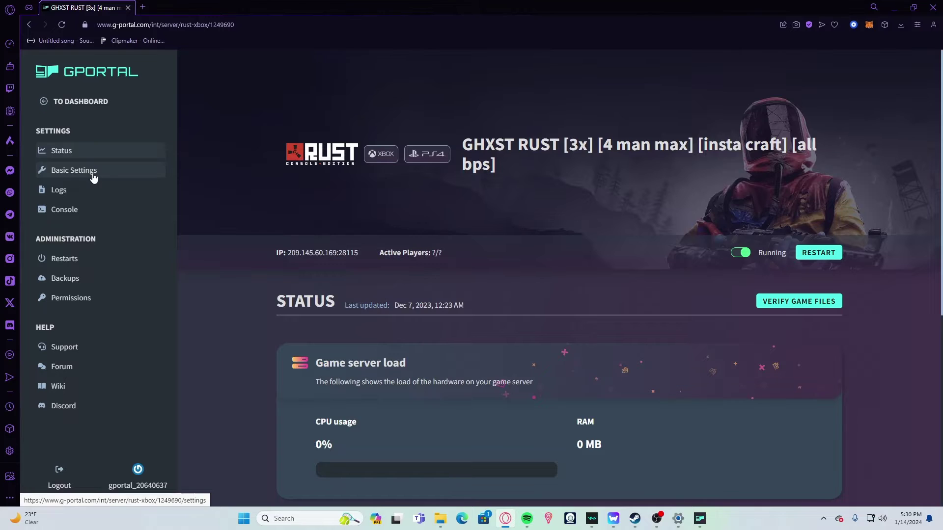
Open Basic Settings, check the server name and empty password, and keep Platform at Crossplay Only
left_click(94, 174)
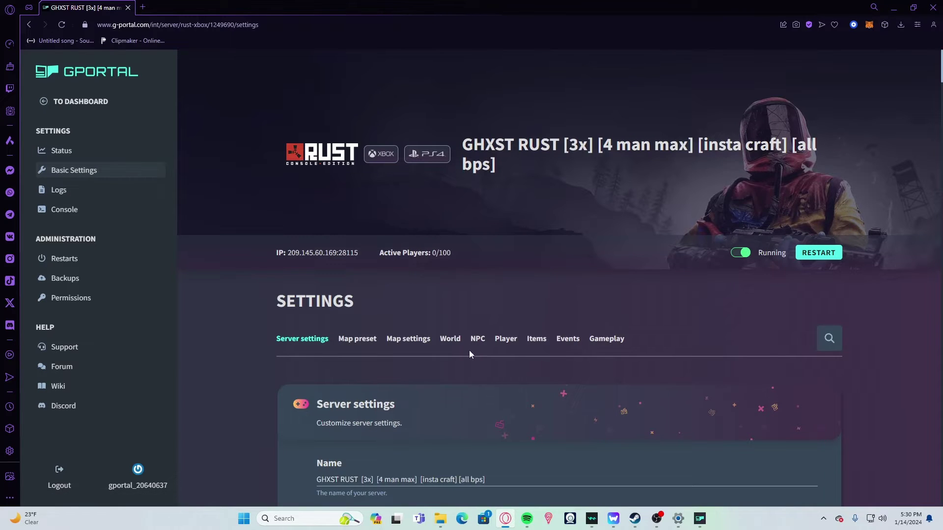
scroll(353, 283, "down", 4)
left_click_drag(486, 283, 285, 289)
left_click(525, 278)
left_click(405, 337)
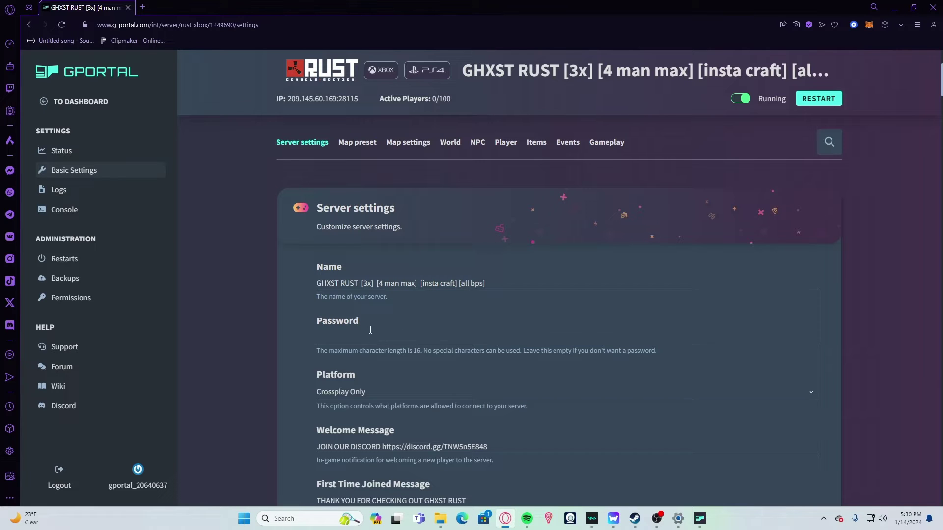
scroll(379, 364, "down", 3)
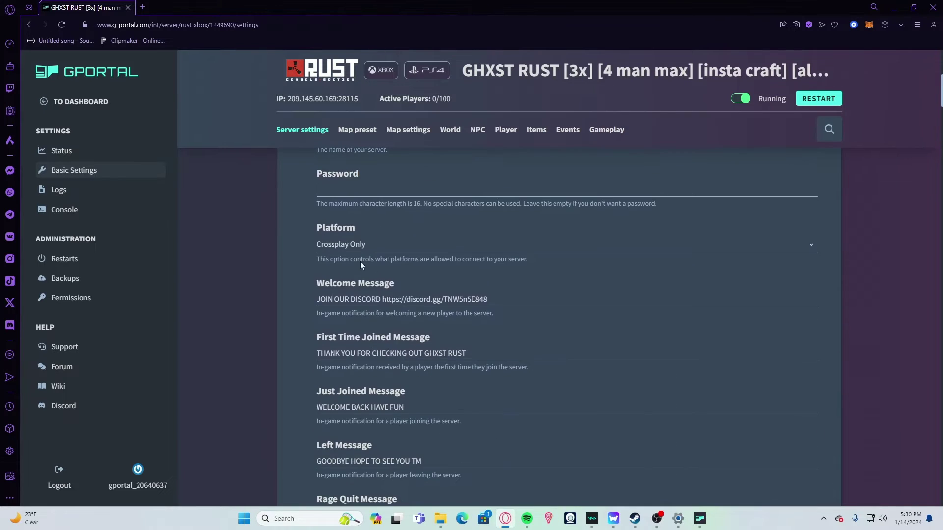
left_click(341, 248)
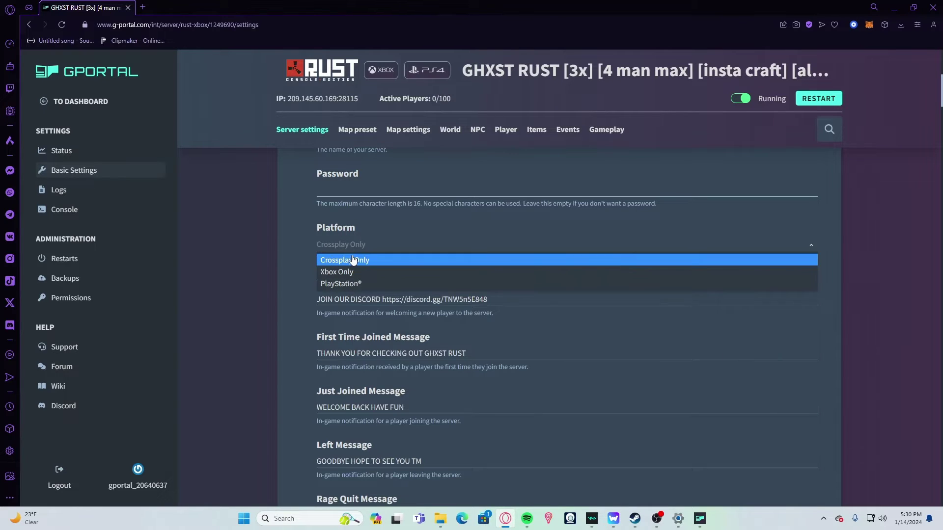
left_click(371, 297)
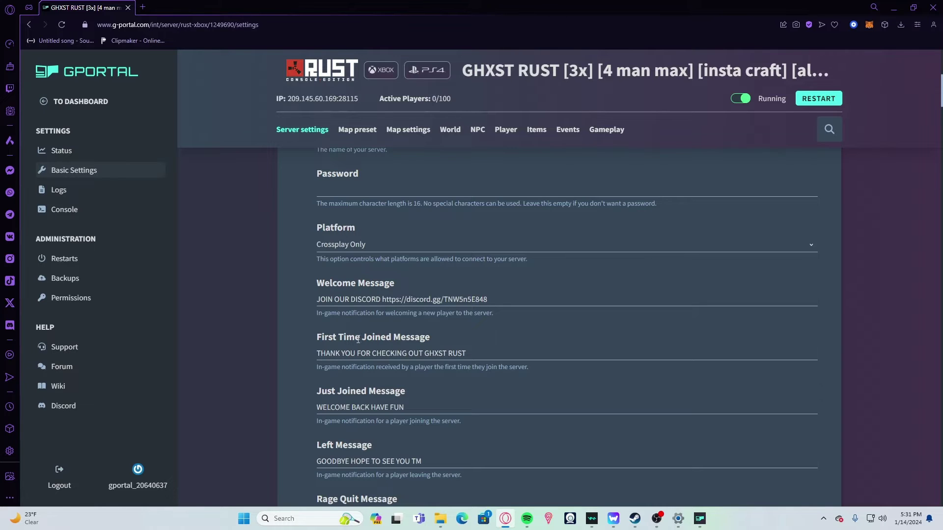
scroll(365, 347, "down", 3)
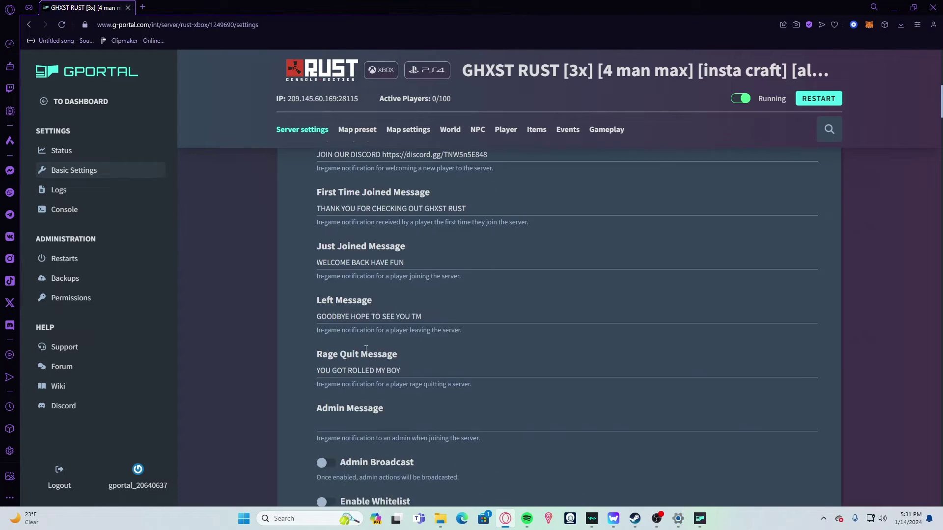
scroll(357, 348, "down", 1)
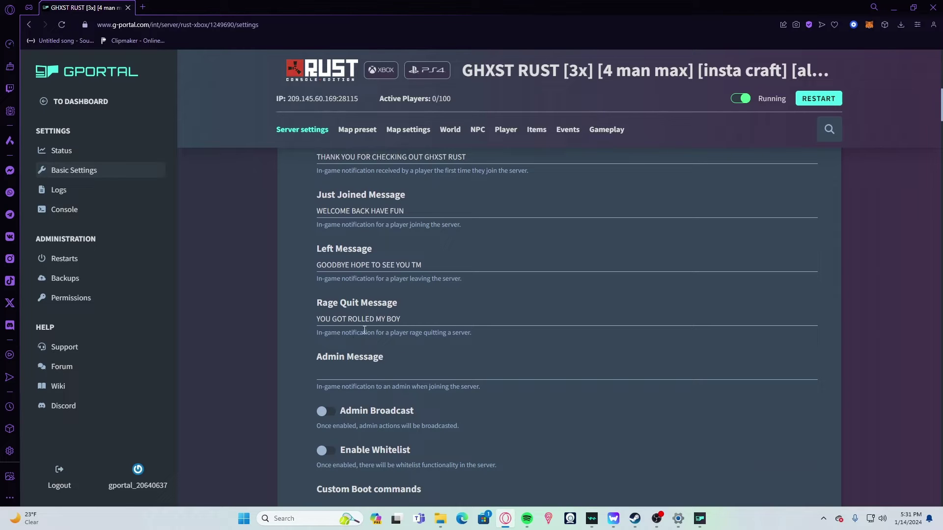
scroll(365, 344, "down", 2)
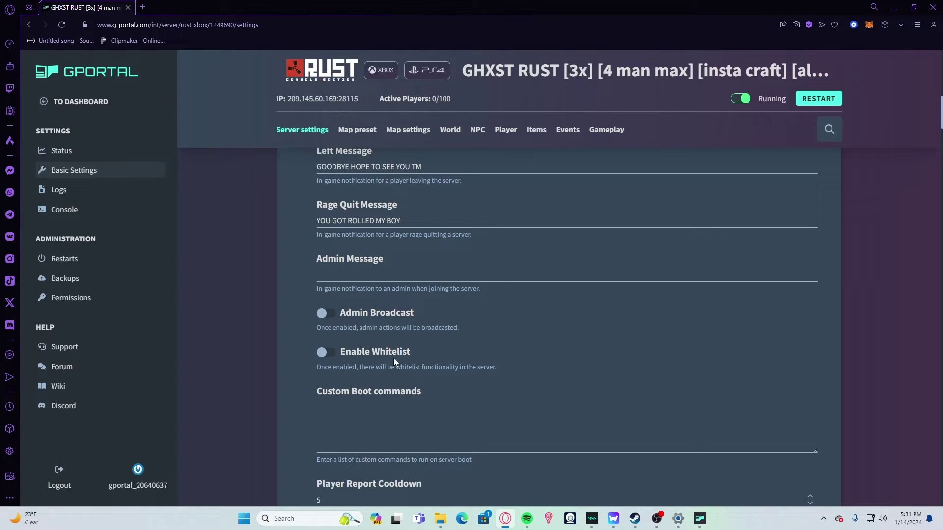
scroll(382, 338, "down", 3)
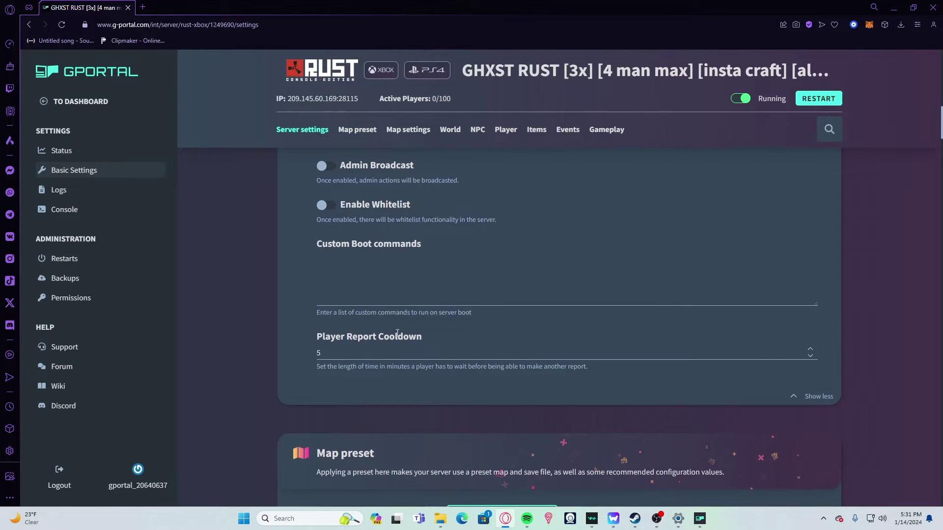
Scroll past the Map preset to review seed 788, world size 3000 and the monument lists
scroll(383, 343, "down", 5)
scroll(410, 326, "down", 4)
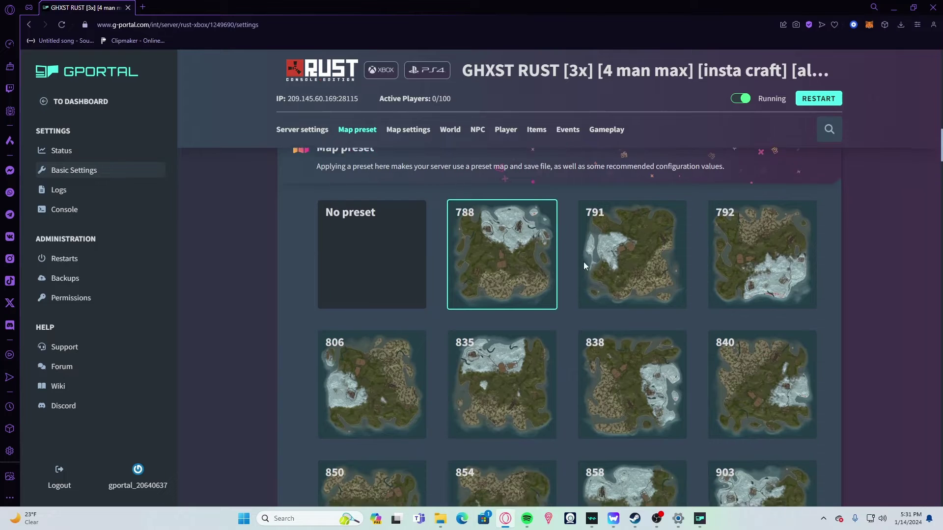
scroll(676, 344, "down", 7)
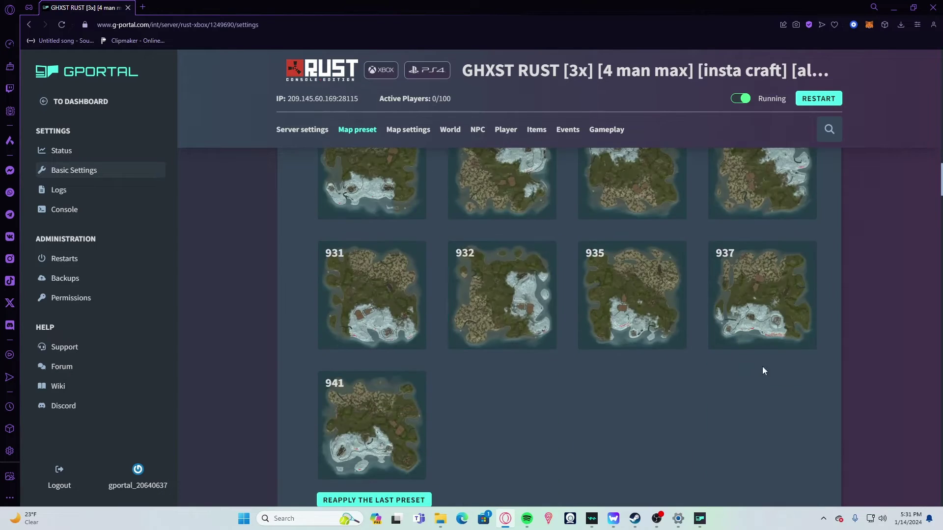
scroll(382, 279, "up", 10)
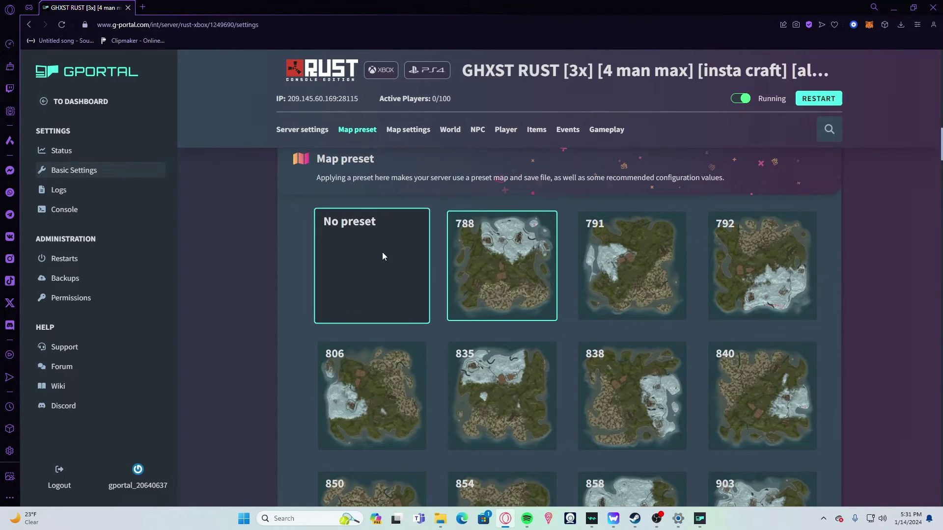
left_click(382, 247)
scroll(442, 273, "down", 15)
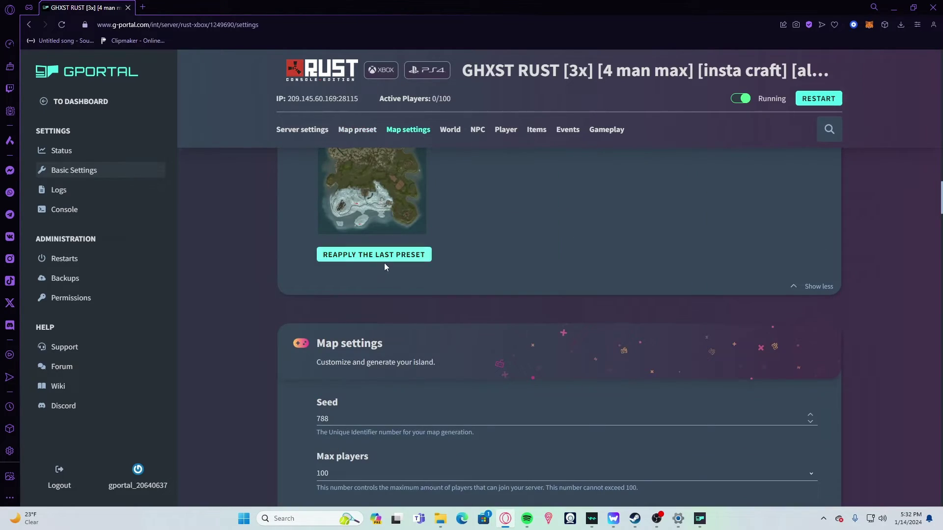
scroll(392, 272, "down", 3)
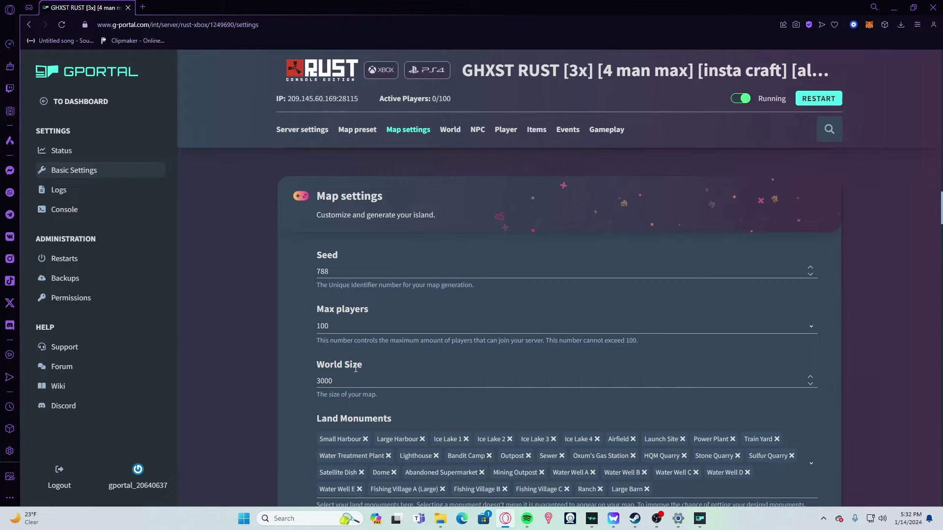
scroll(367, 375, "down", 2)
scroll(399, 301, "down", 2)
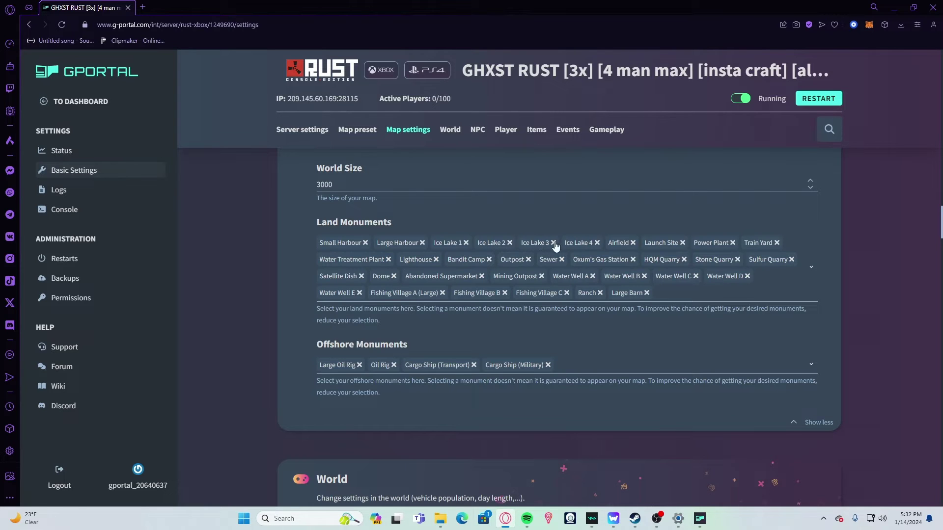
Inspect the World card's Rowboat Population value of 4
scroll(536, 273, "down", 3)
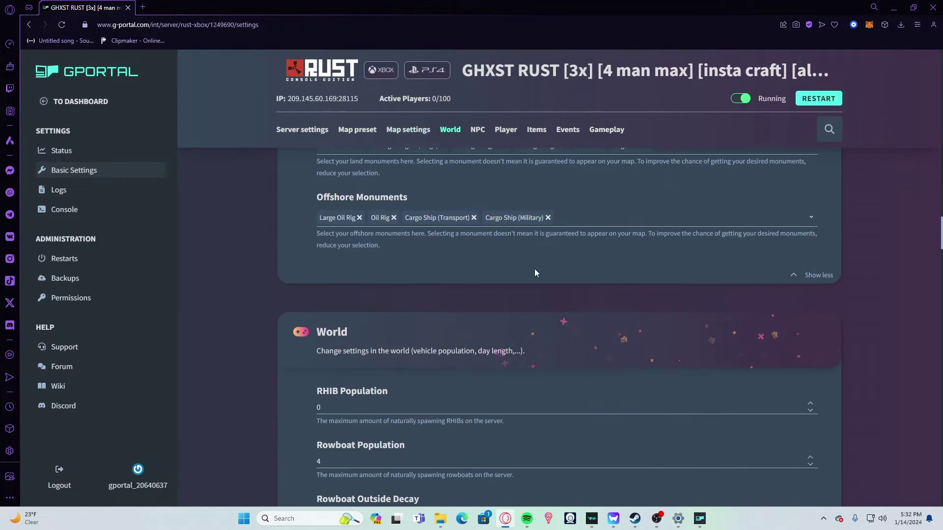
scroll(535, 273, "down", 4)
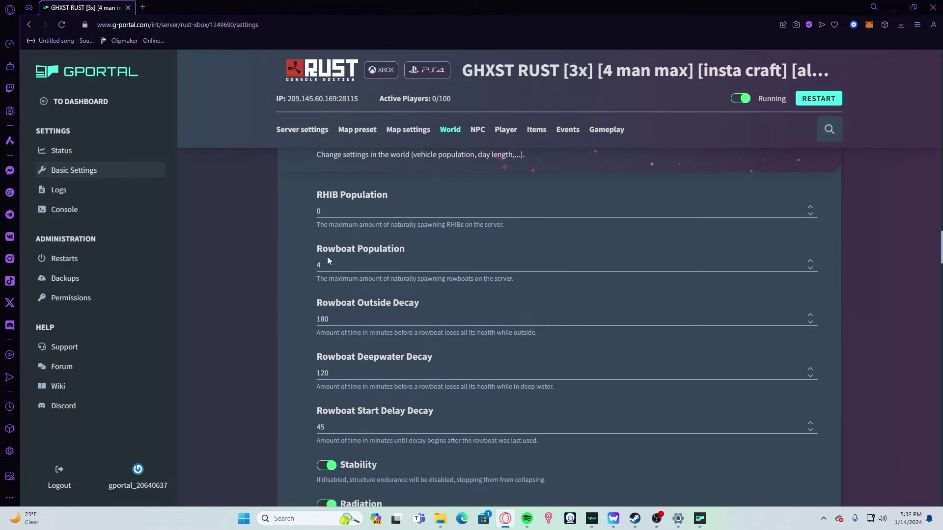
left_click_drag(328, 259, 299, 269)
scroll(501, 249, "up", 1)
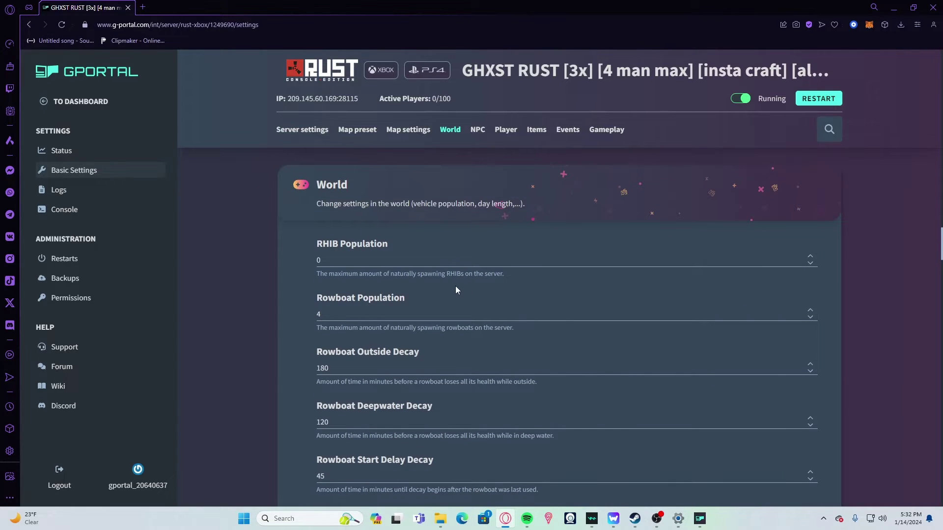
left_click(369, 314)
Review the remaining World settings down to Day Length 60 and Night Length 1
scroll(372, 257, "down", 2)
scroll(352, 274, "down", 2)
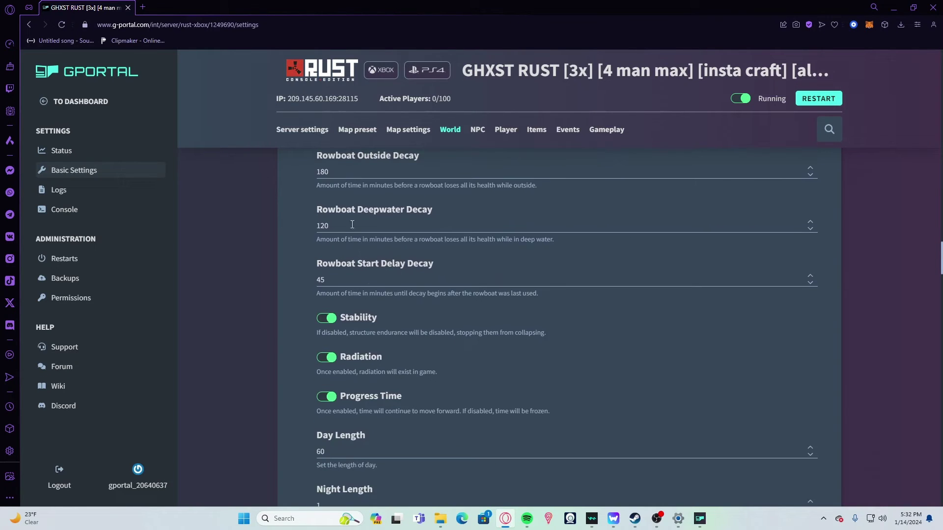
scroll(353, 232, "up", 2)
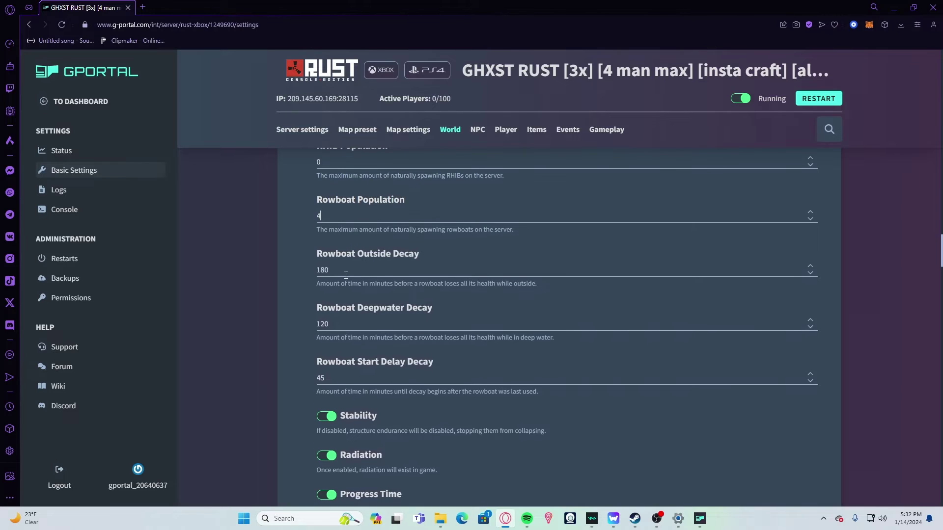
scroll(370, 273, "down", 2)
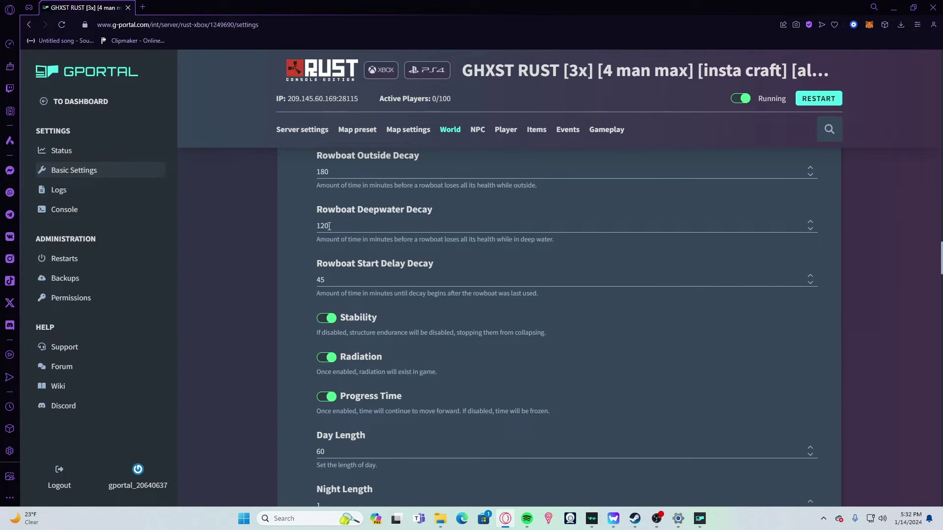
scroll(338, 220, "up", 1)
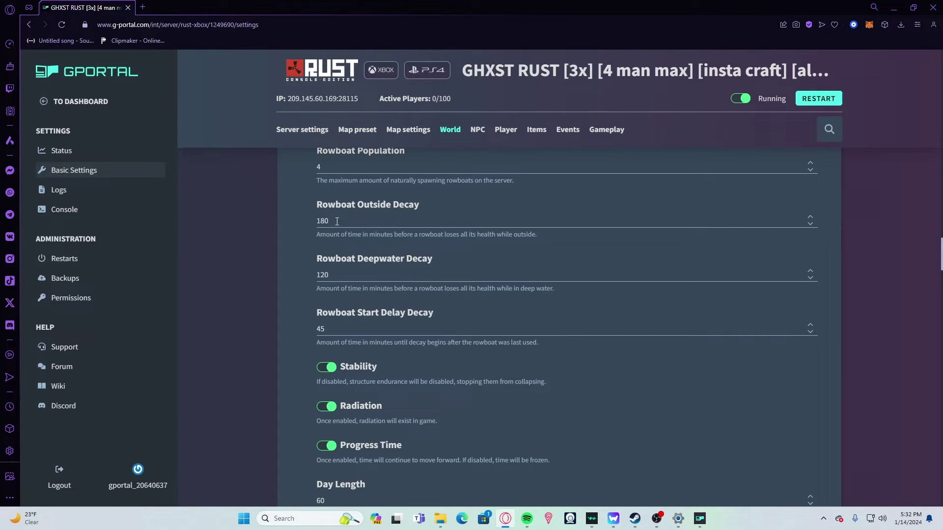
scroll(374, 304, "down", 1)
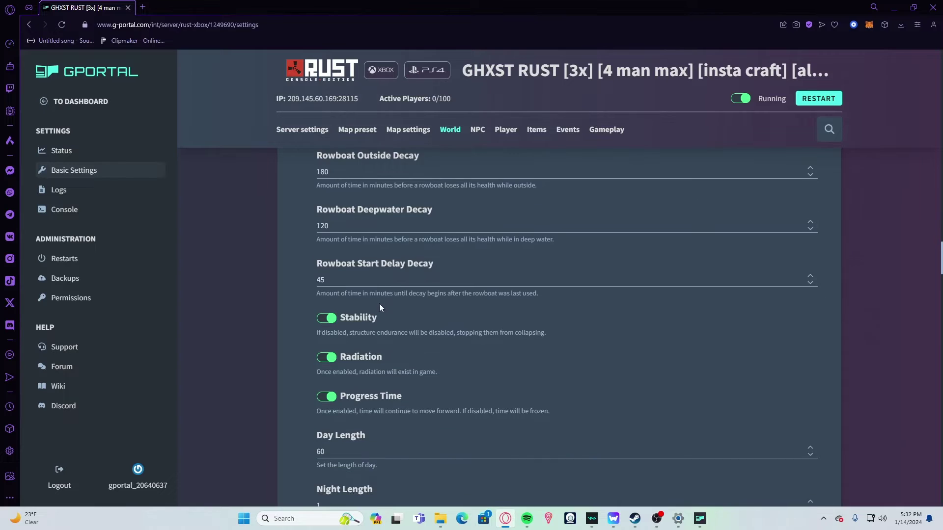
scroll(379, 304, "down", 1)
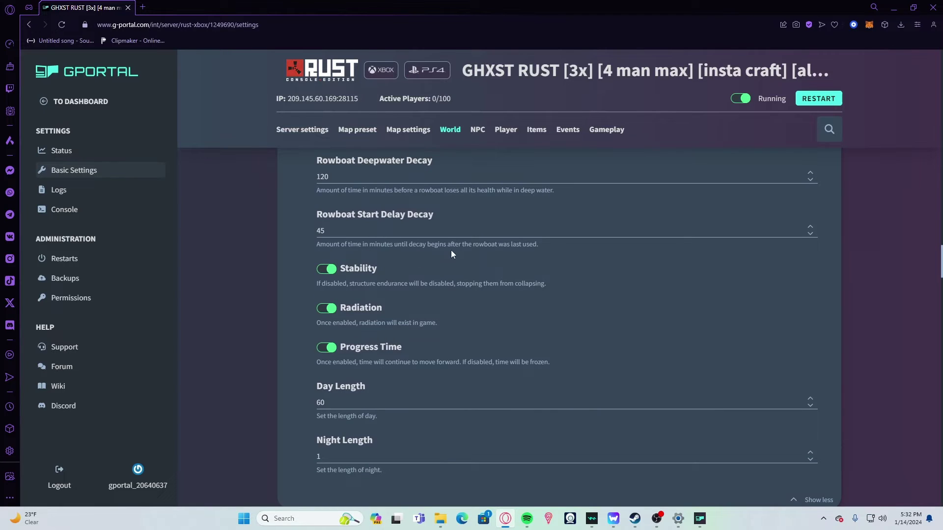
scroll(390, 249, "down", 1)
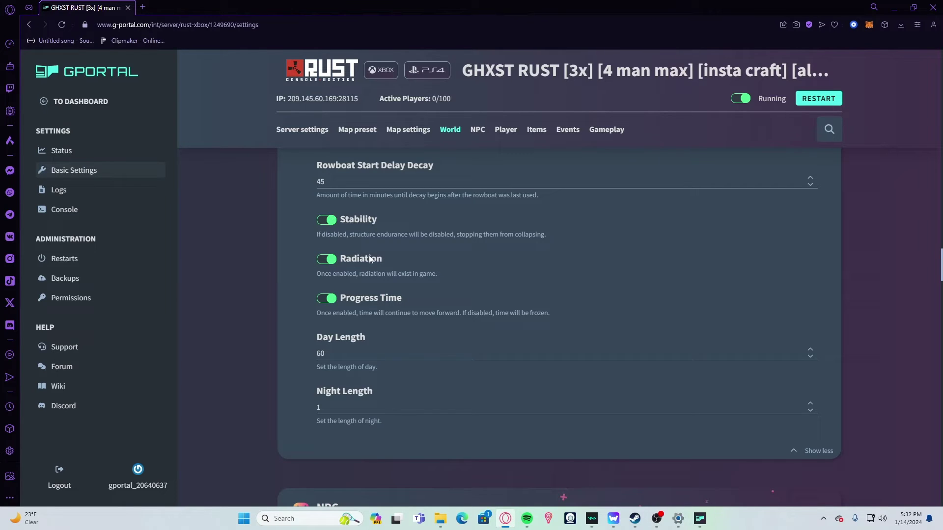
scroll(371, 260, "down", 1)
scroll(371, 260, "down", 3)
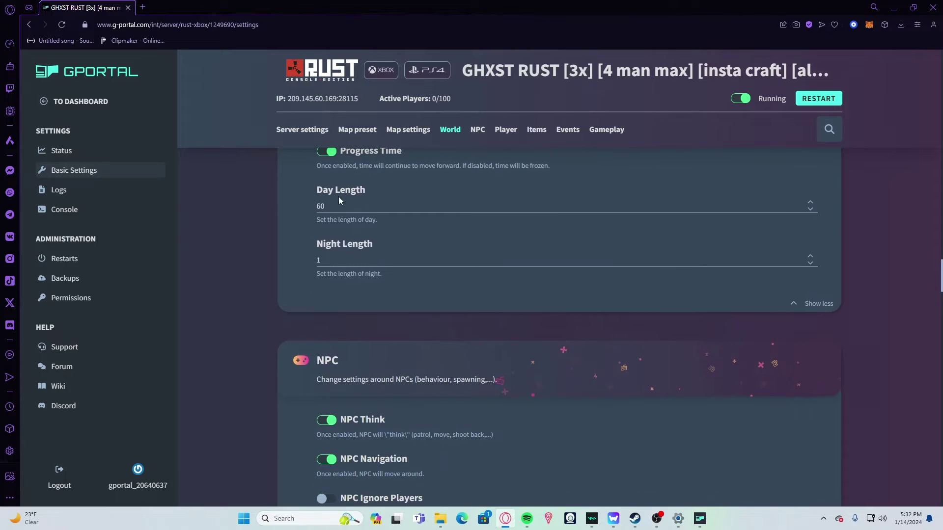
left_click(343, 260)
Review NPC and Player settings: health values 100, Max Team Size 4, team-limit options off
scroll(427, 304, "down", 3)
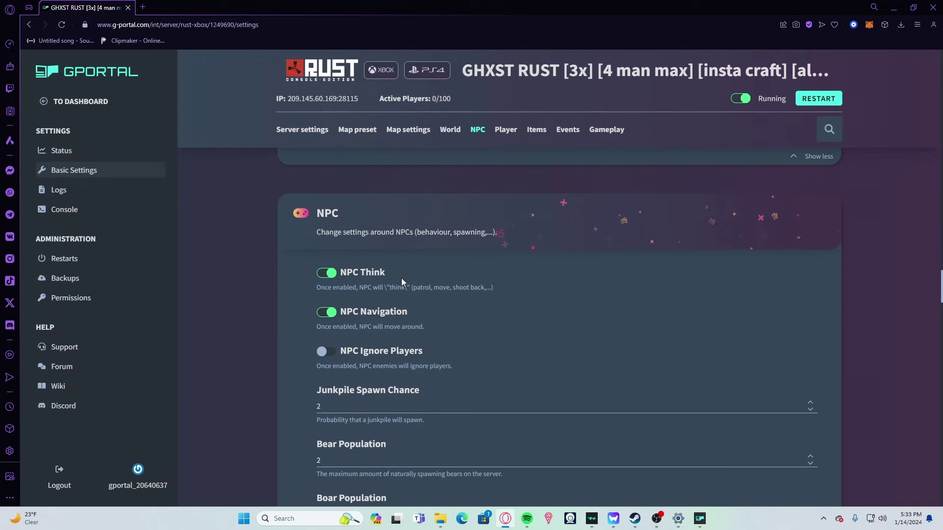
scroll(409, 343, "down", 6)
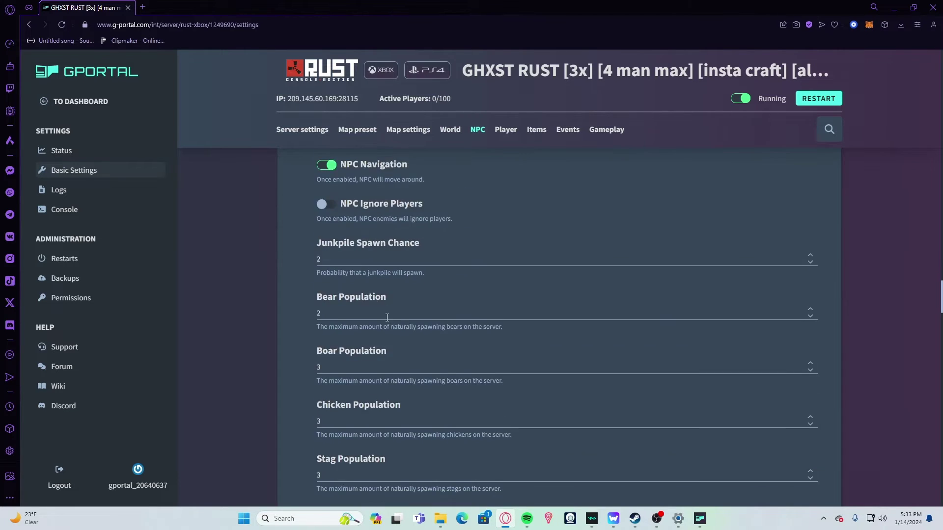
scroll(358, 304, "up", 2)
scroll(343, 275, "down", 1)
scroll(391, 359, "down", 5)
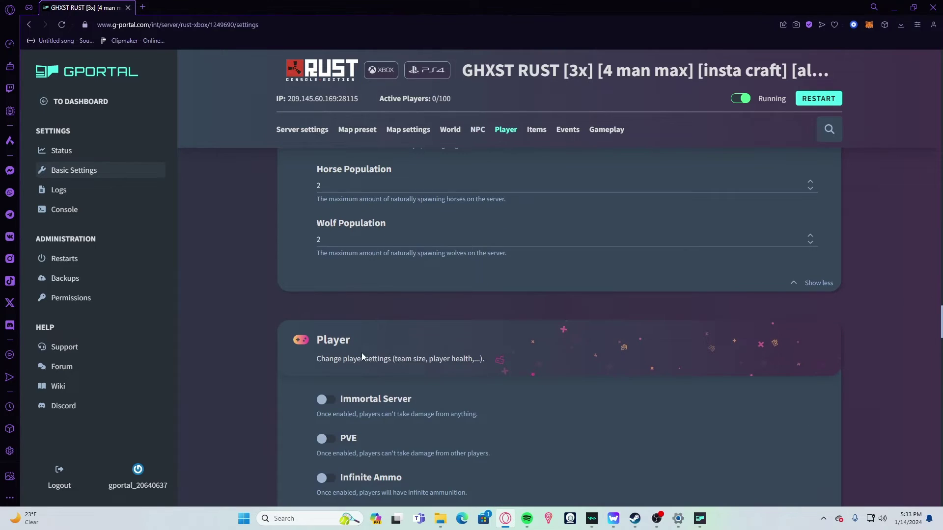
scroll(359, 355, "down", 3)
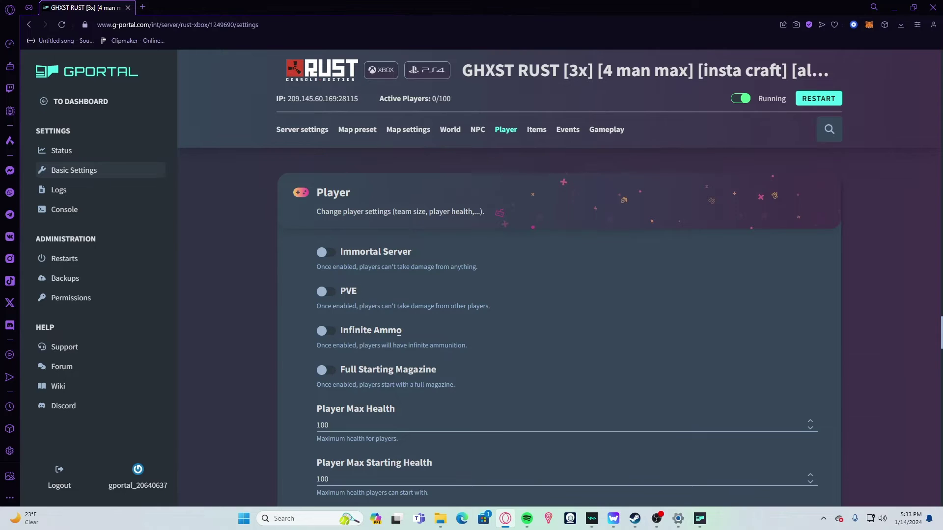
scroll(379, 324, "down", 1)
scroll(434, 315, "down", 1)
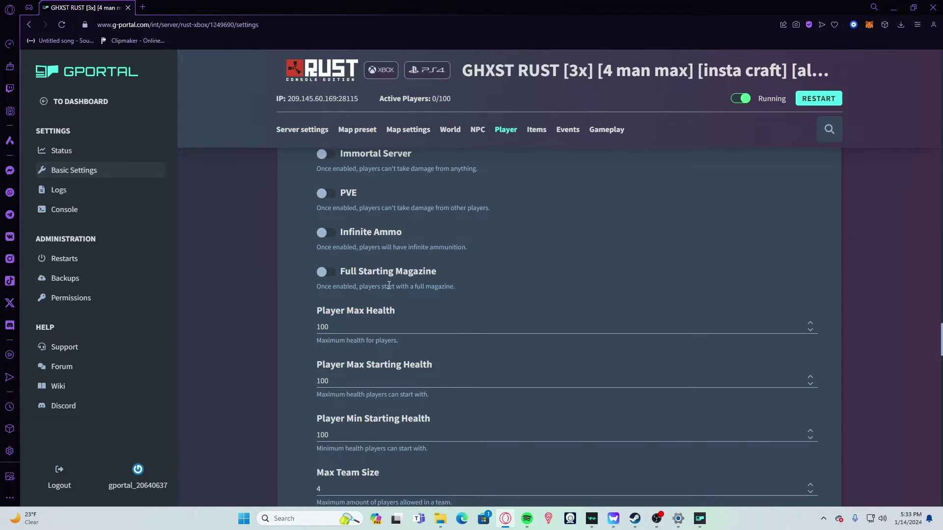
scroll(389, 285, "down", 1)
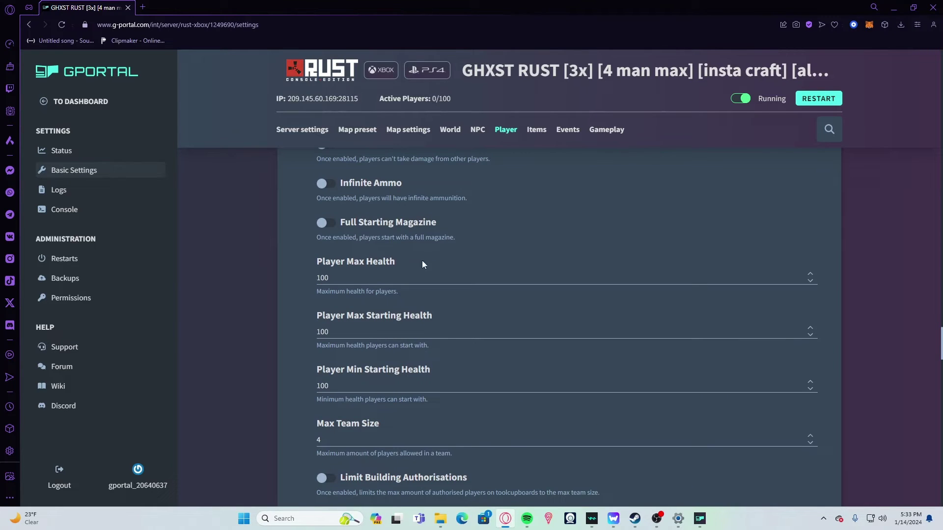
scroll(378, 245, "down", 2)
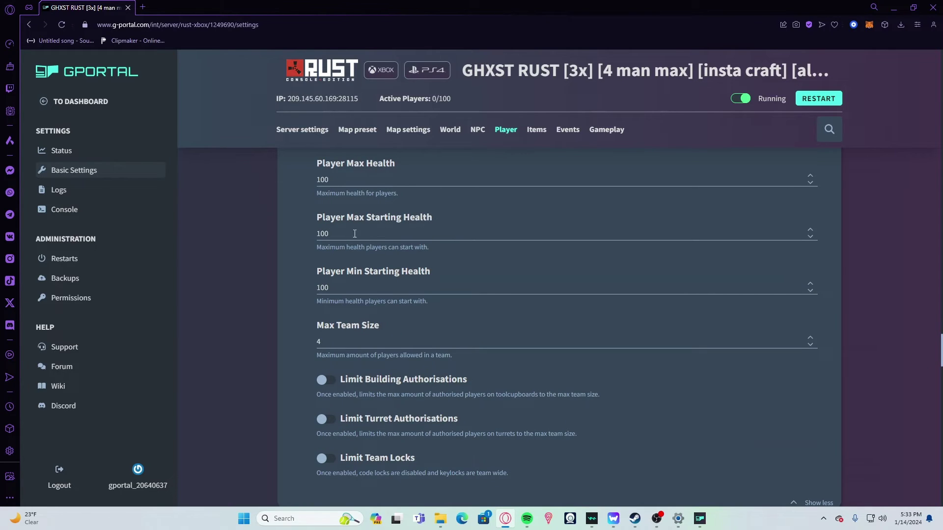
scroll(343, 289, "down", 1)
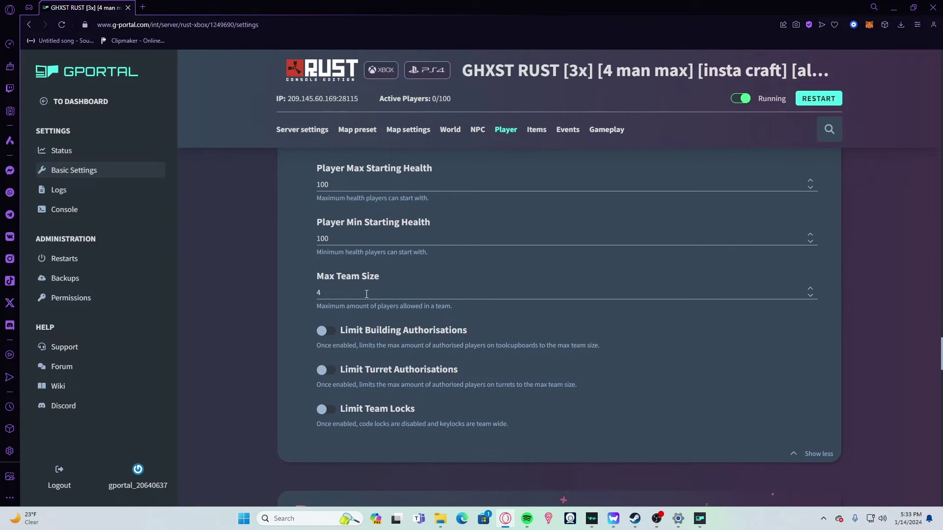
scroll(386, 337, "down", 1)
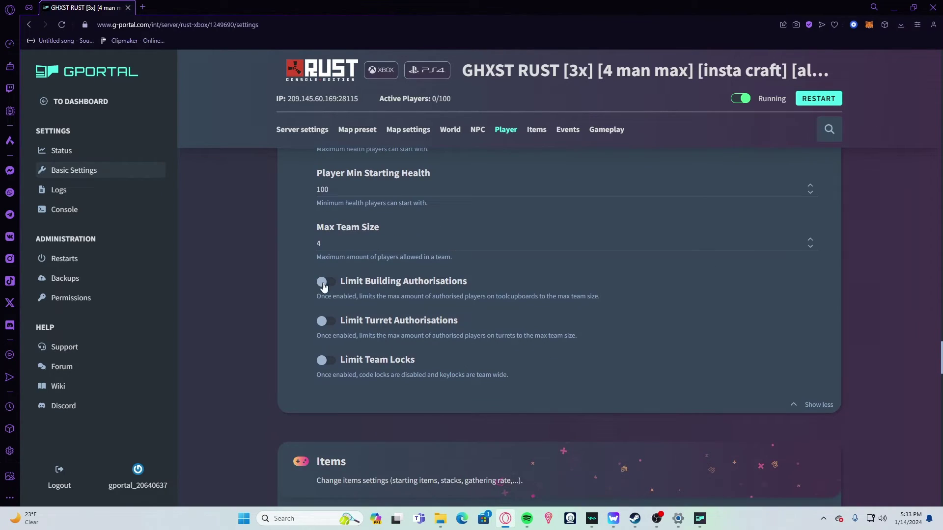
left_click(324, 283)
left_click(326, 281)
scroll(405, 273, "down", 5)
scroll(324, 247, "down", 1)
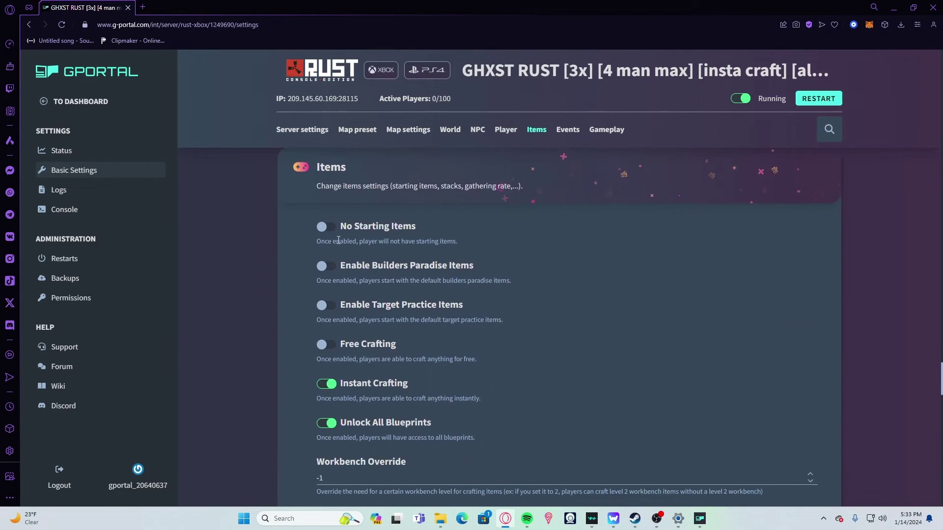
scroll(336, 238, "down", 1)
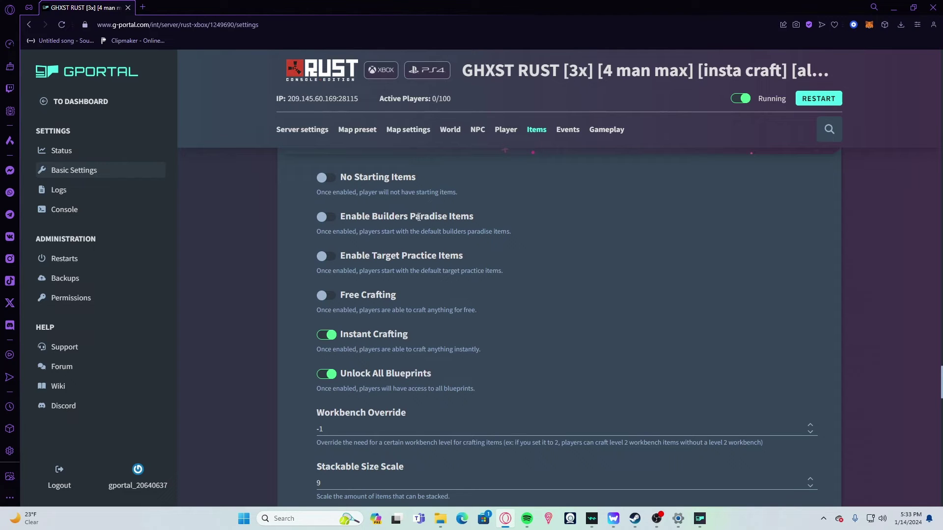
scroll(360, 335, "down", 1)
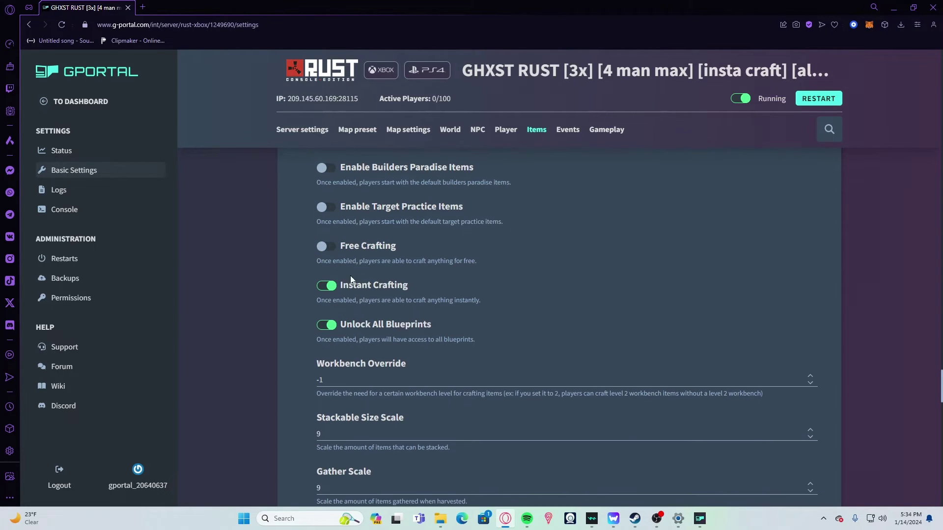
scroll(341, 285, "down", 1)
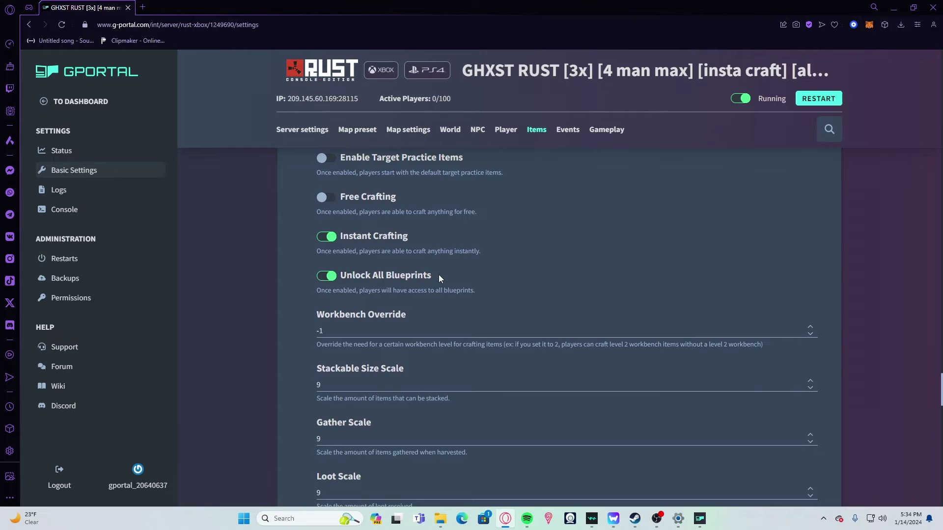
scroll(429, 280, "down", 3)
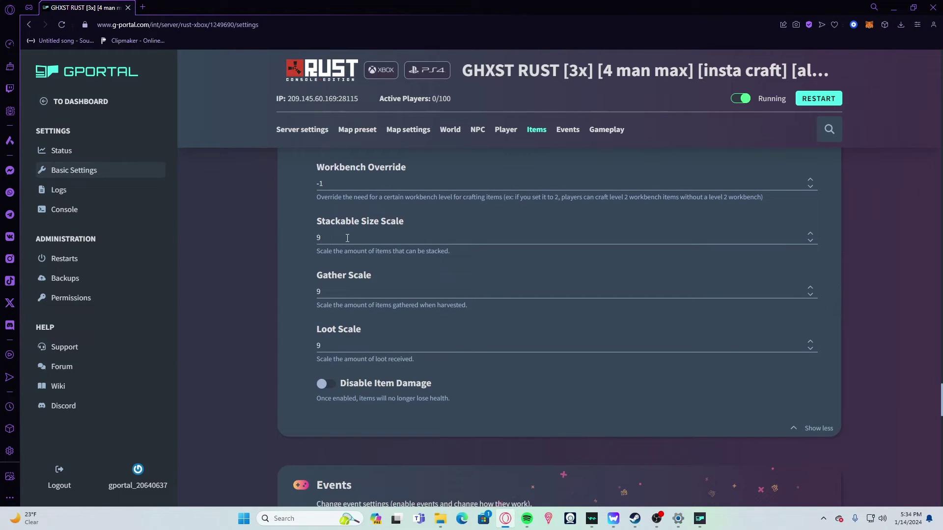
left_click(347, 238)
double_click(322, 240)
scroll(351, 368, "down", 2)
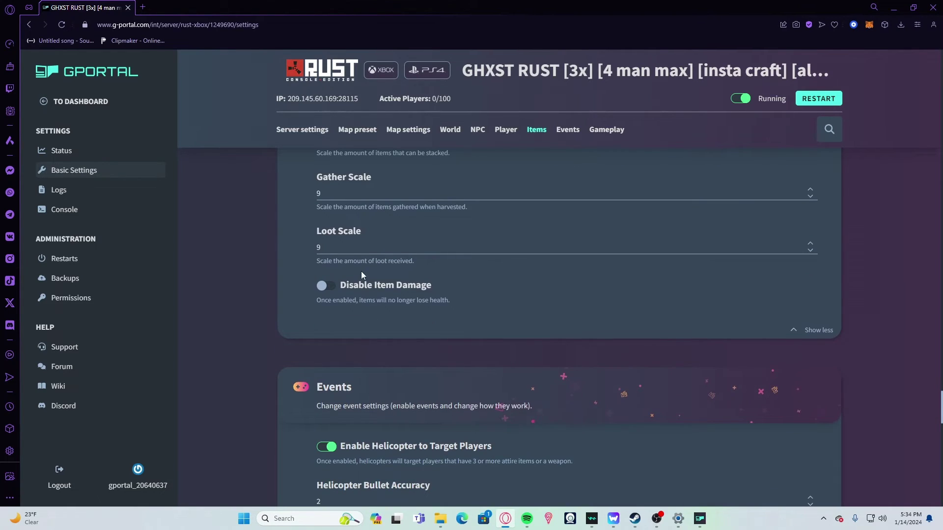
scroll(345, 292, "down", 2)
scroll(366, 251, "down", 1)
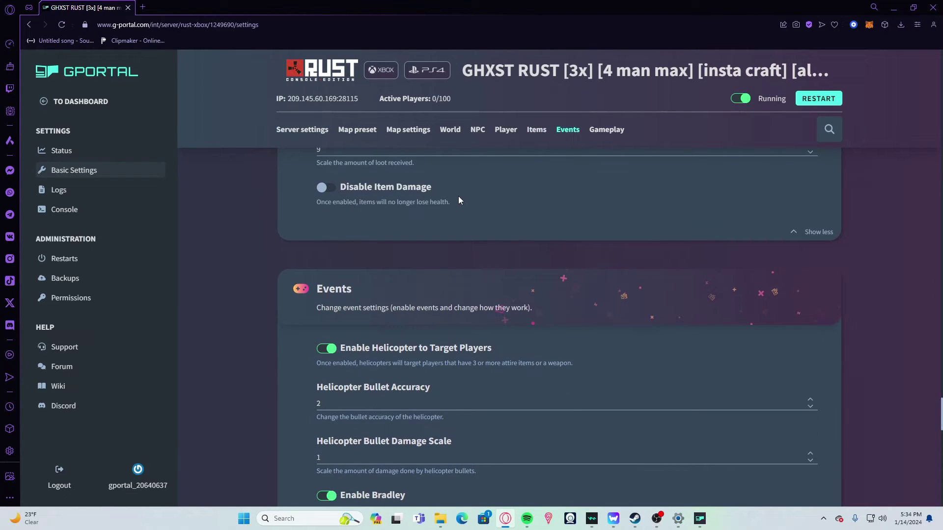
scroll(410, 240, "down", 2)
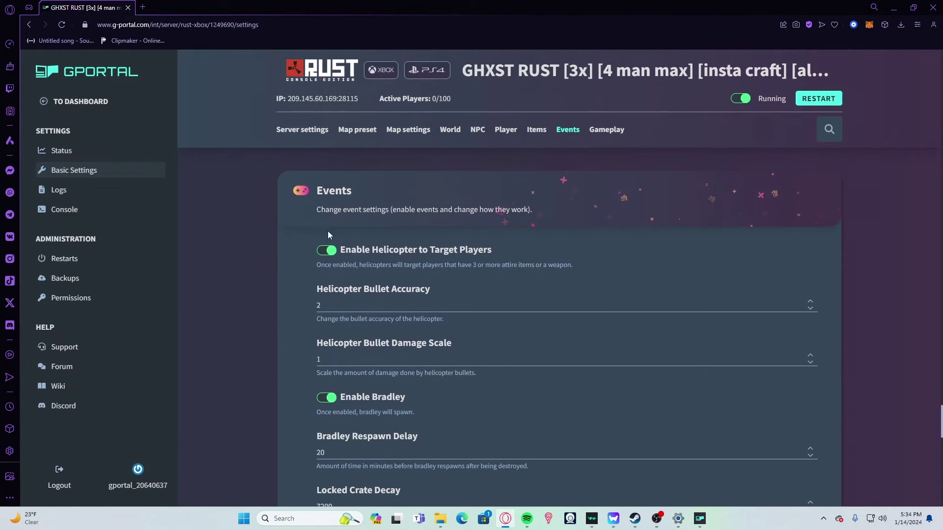
scroll(409, 194, "down", 1)
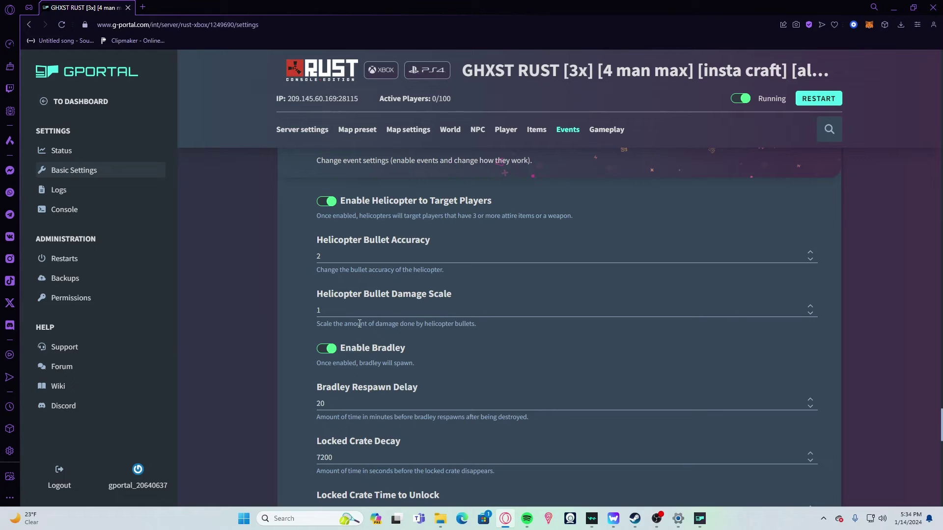
scroll(359, 322, "down", 2)
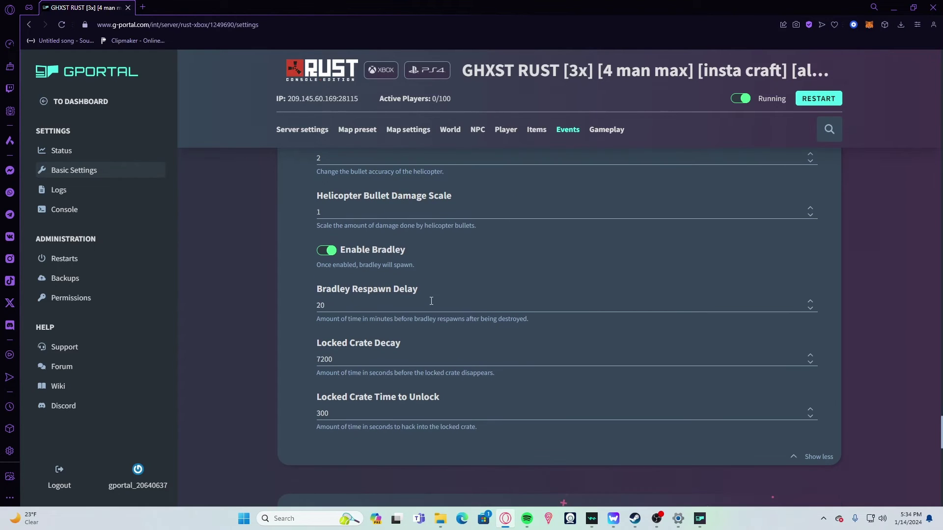
double_click(314, 308)
double_click(340, 353)
left_click(339, 354)
scroll(351, 387, "down", 1)
scroll(366, 372, "down", 4)
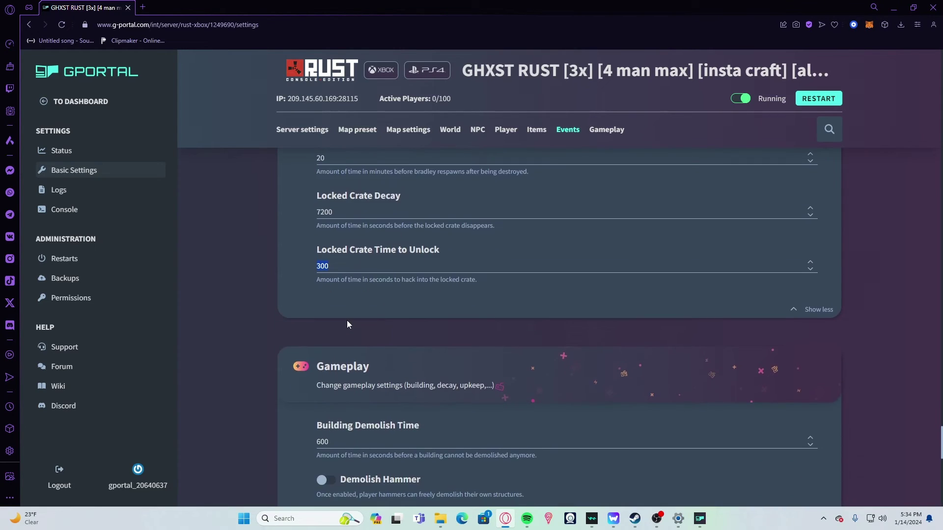
scroll(347, 322, "down", 1)
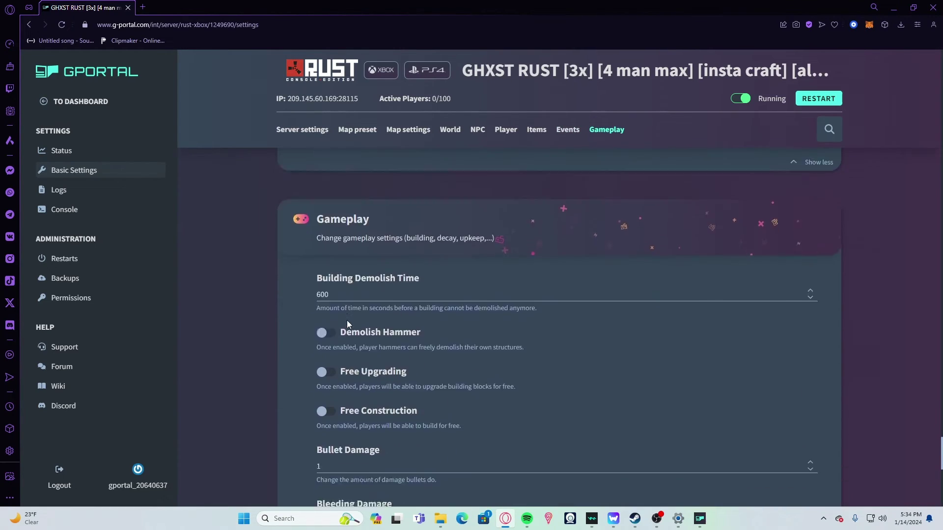
double_click(323, 294)
left_click(405, 325)
scroll(329, 341, "down", 3)
left_click(325, 185)
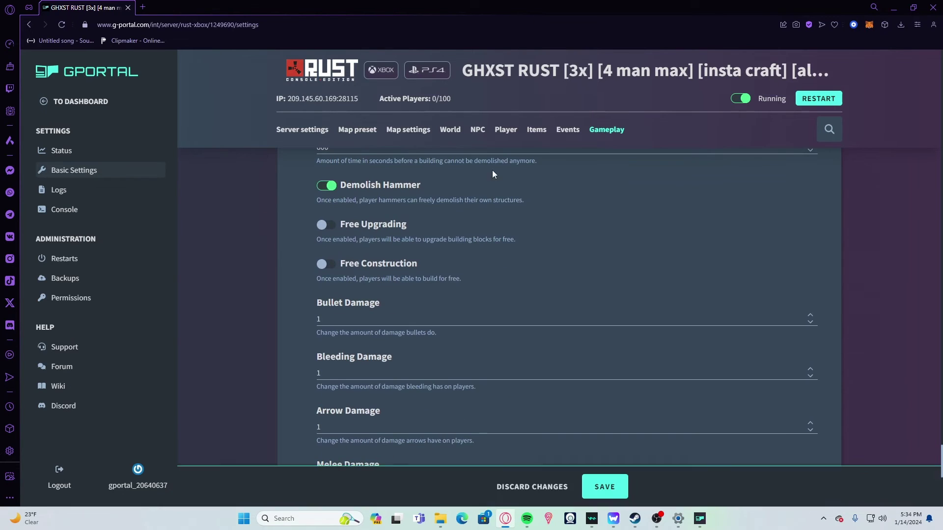
left_click(325, 187)
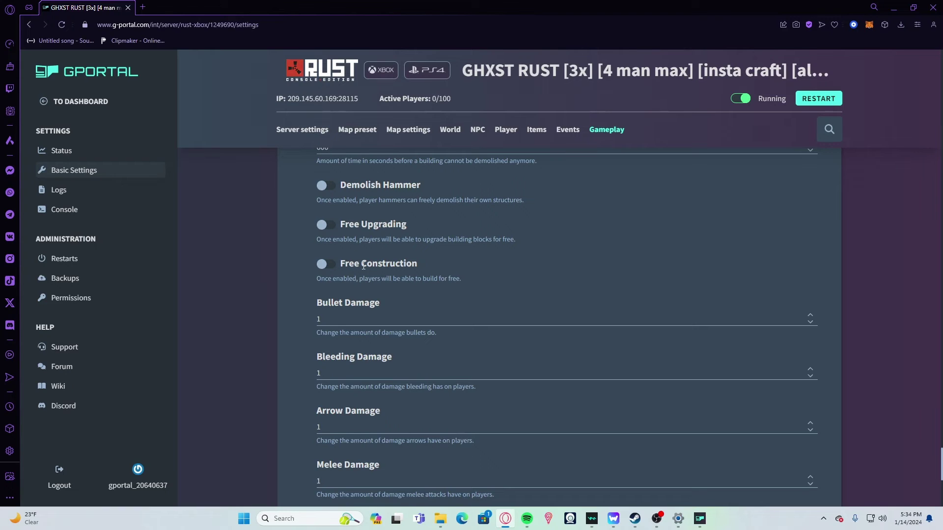
scroll(371, 311, "down", 5)
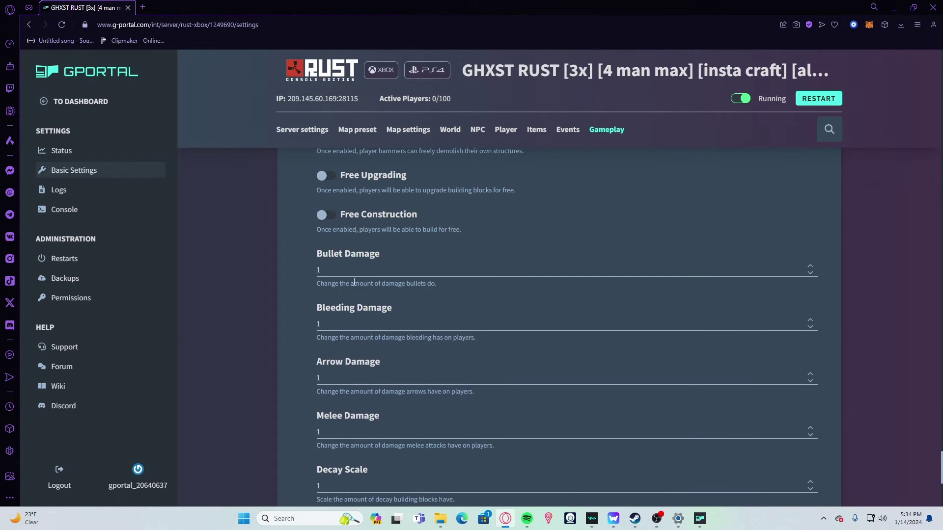
scroll(366, 327, "down", 2)
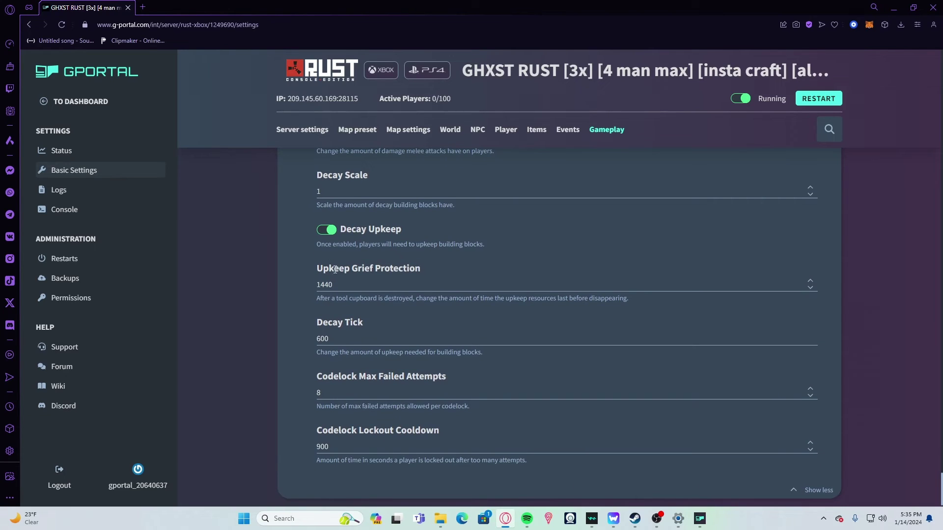
scroll(369, 300, "down", 1)
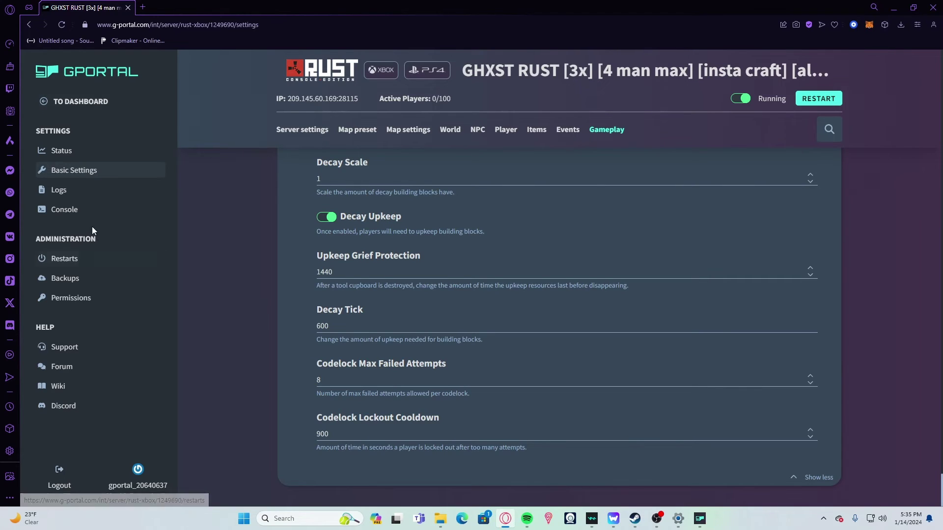
Open the server Console and enter an OwnerID command with the owner's gamertag
left_click(78, 214)
scroll(617, 357, "down", 3)
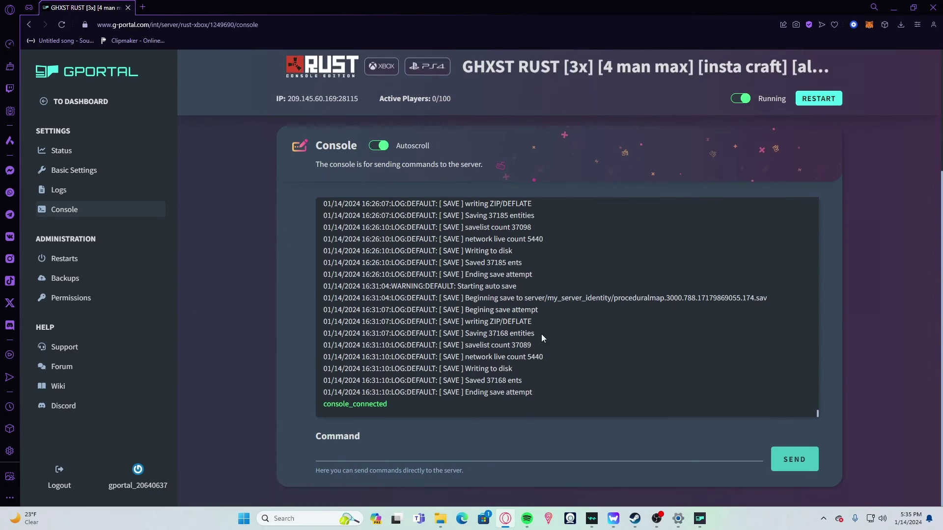
left_click(445, 454)
type("Owner")
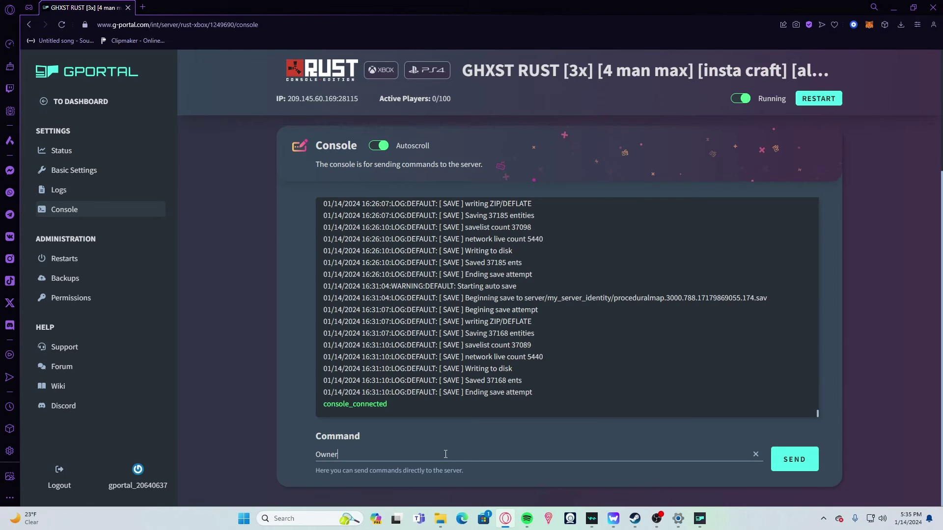
type("ID FXRCE 6994")
Add a quotation mark before the gamertag and remove the gap after it
left_click(391, 453)
left_click(348, 456)
type("\"")
key("Delete")
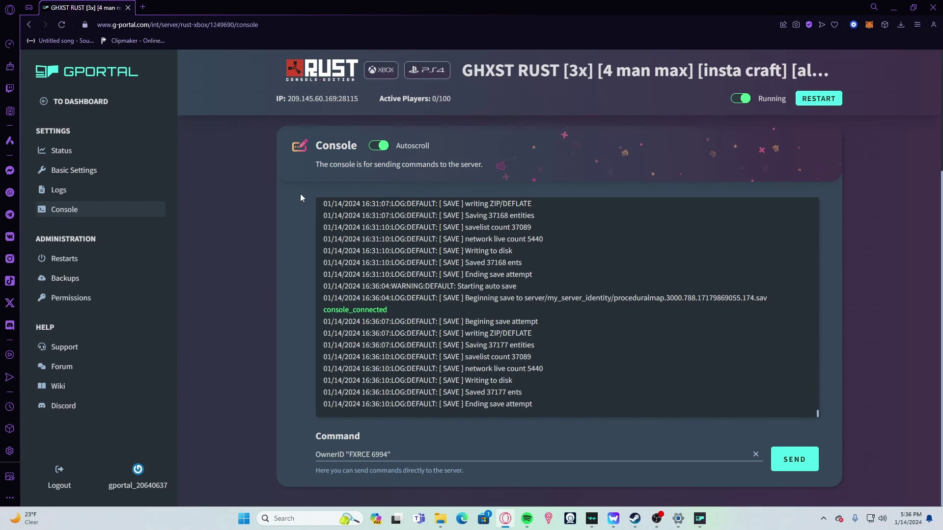
Restore the browser, go to YouTube in a new tab, and open your own channel page
double_click(500, 5)
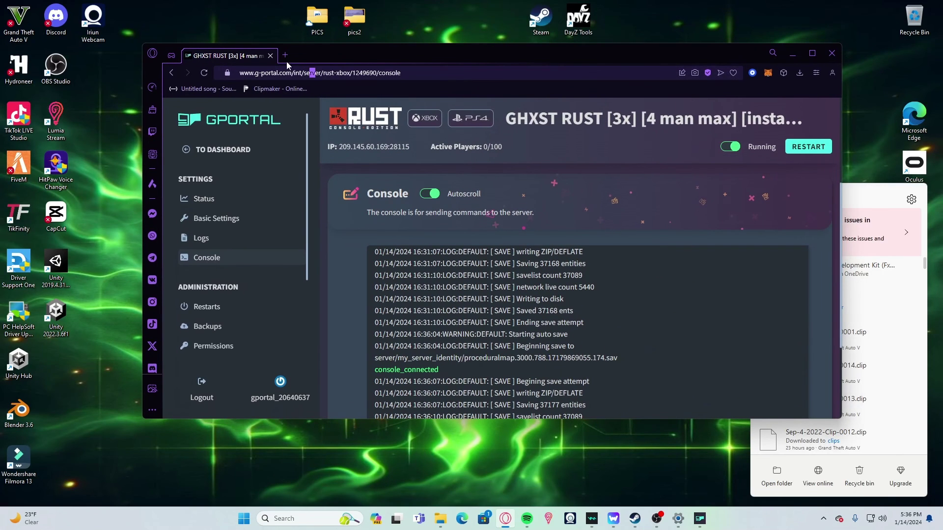
left_click(285, 55)
type("youtube.com")
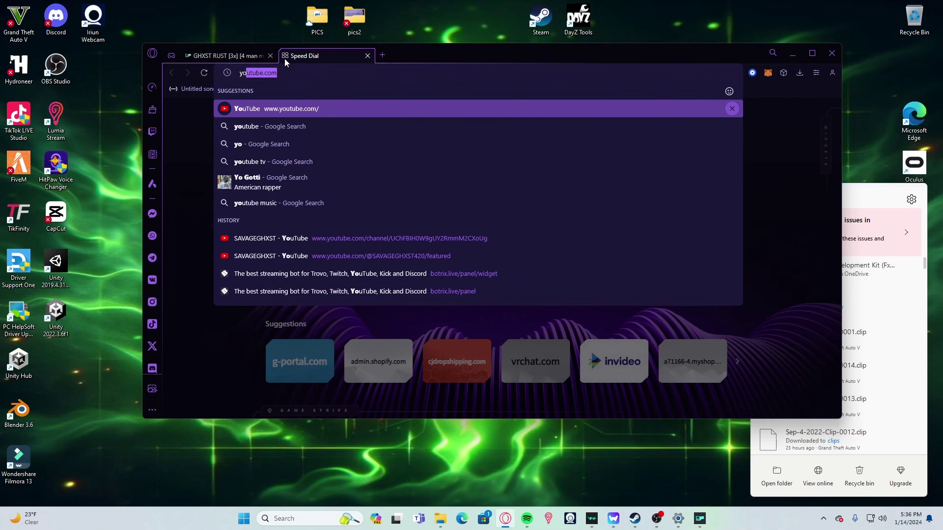
key("Return")
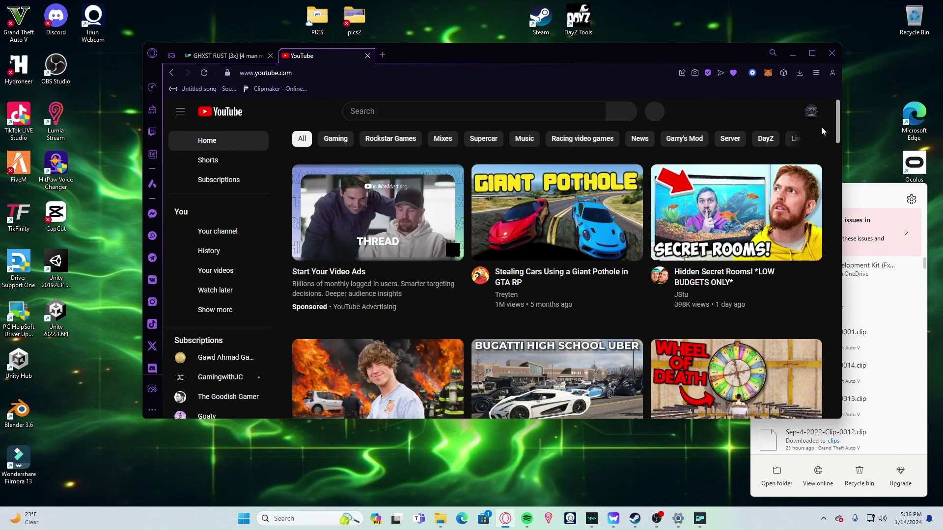
left_click(811, 112)
left_click(713, 141)
scroll(541, 245, "down", 6)
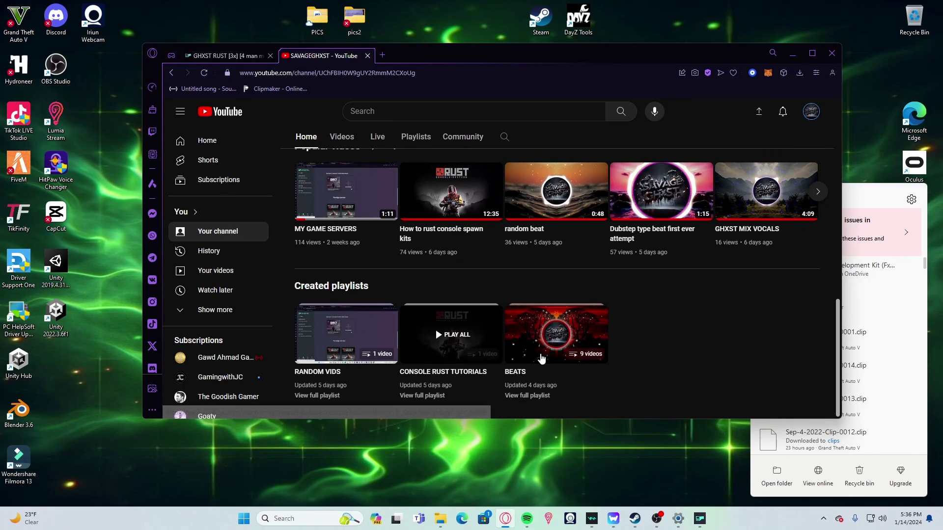